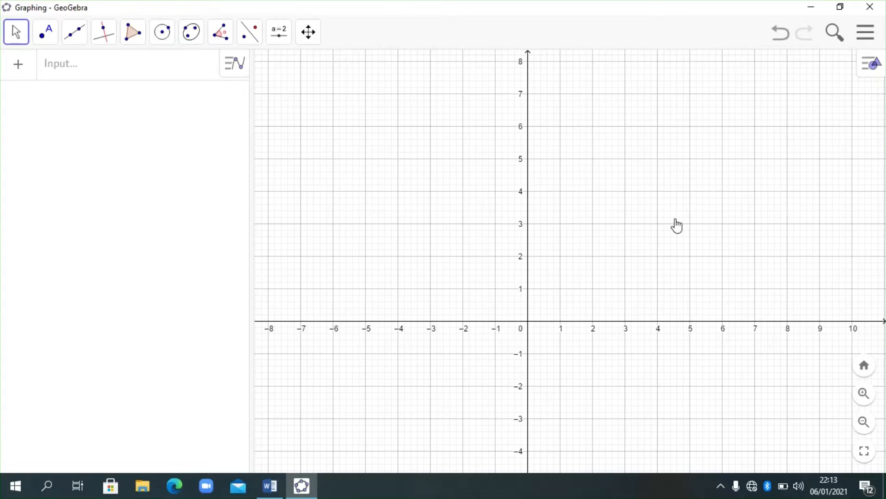
# - Read the rotation exercise in Word, and back in GeoGebra add point A at (2, 3)
pyautogui.click(279, 486)
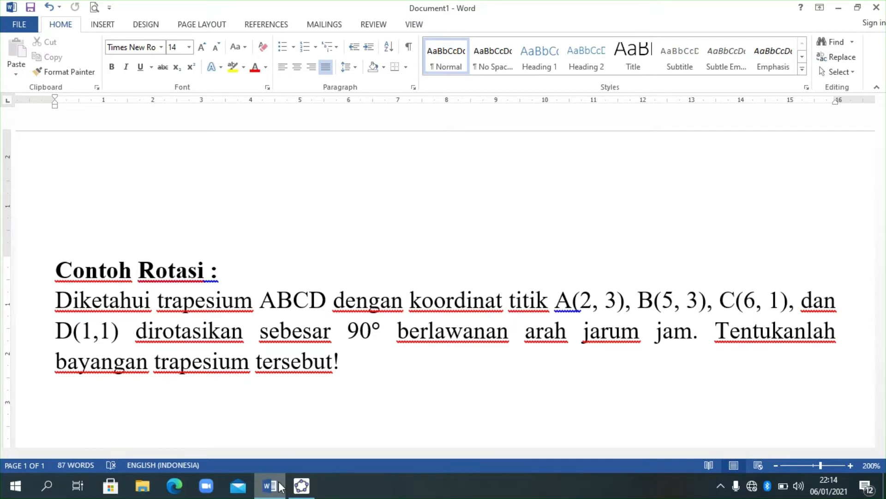
pyautogui.click(301, 490)
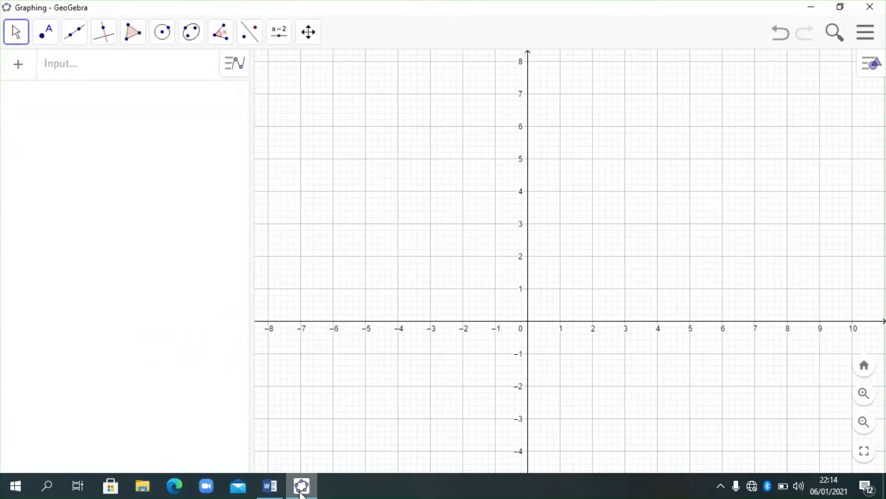
pyautogui.moveTo(546, 167); pyautogui.dragTo(543, 203)
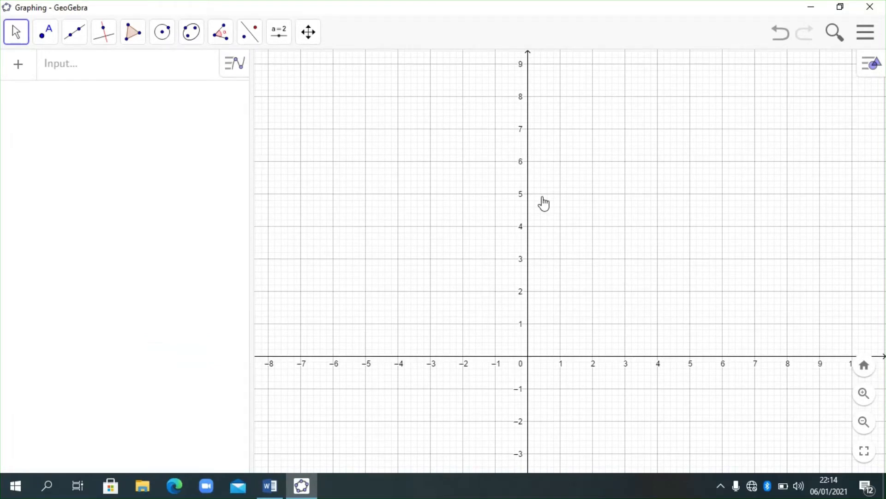
pyautogui.click(92, 65)
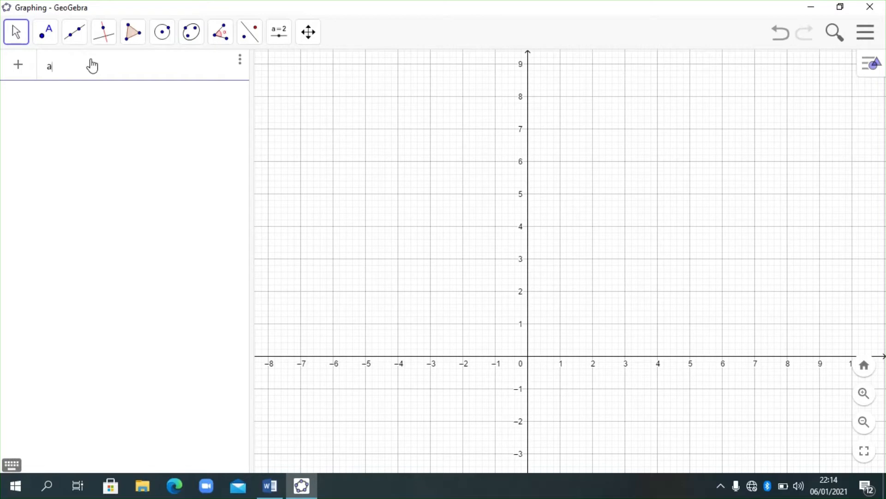
pyautogui.write('A:(2')
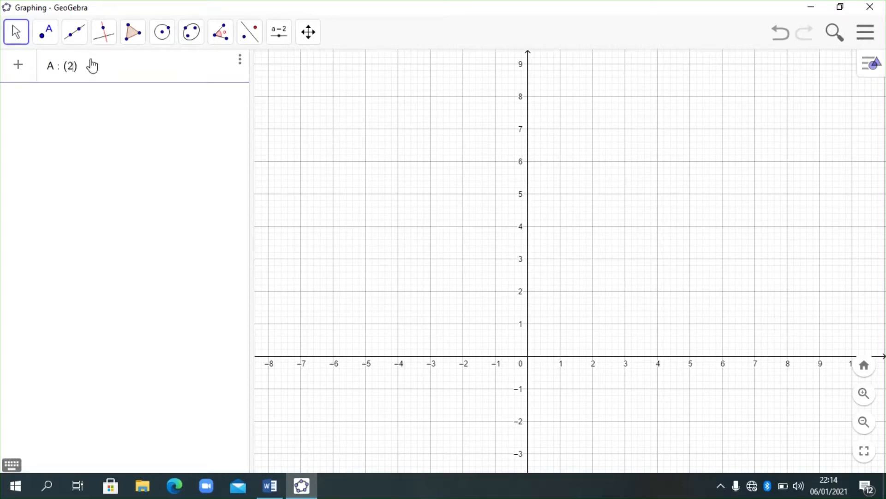
pyautogui.write(',3')
pyautogui.press('Return')
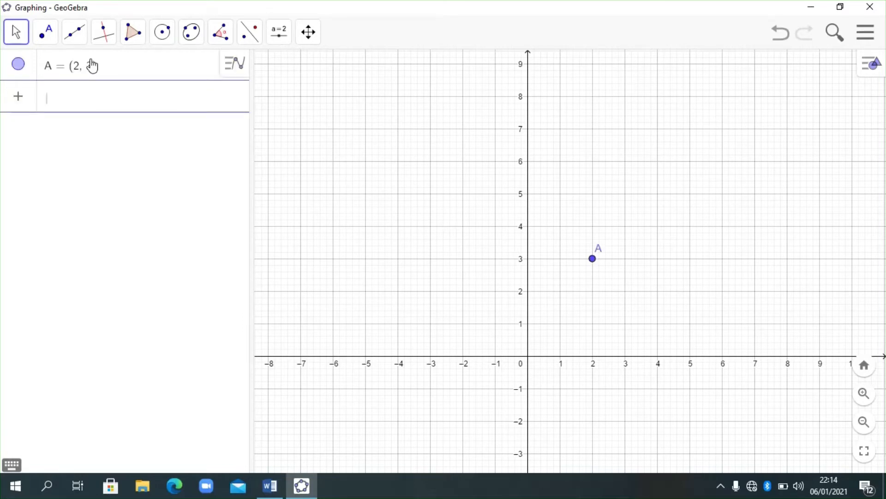
# - Add point B at (5, 3) and point C at (6, 1)
pyautogui.write('B : (')
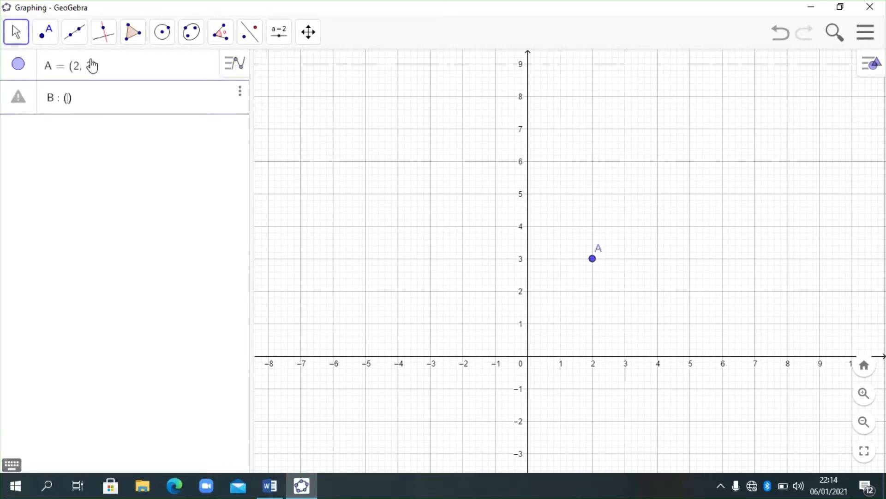
pyautogui.write('5, 3')
pyautogui.press('Return')
pyautogui.write('C')
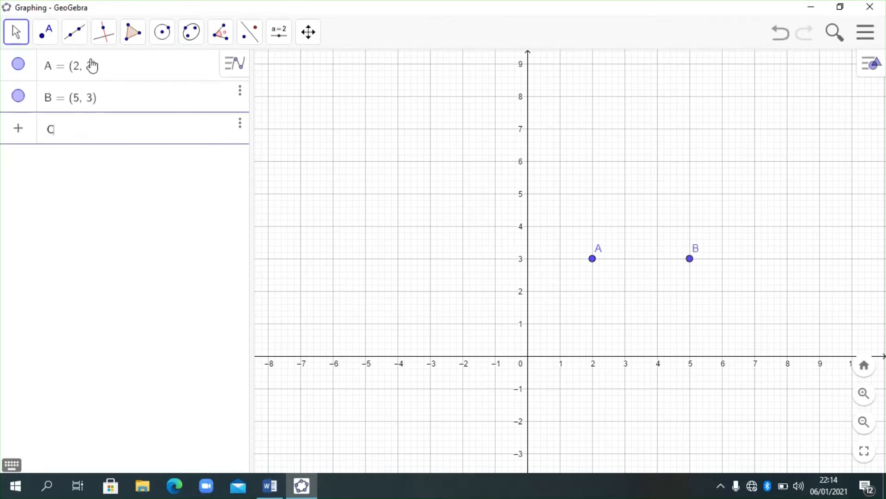
pyautogui.write(':(')
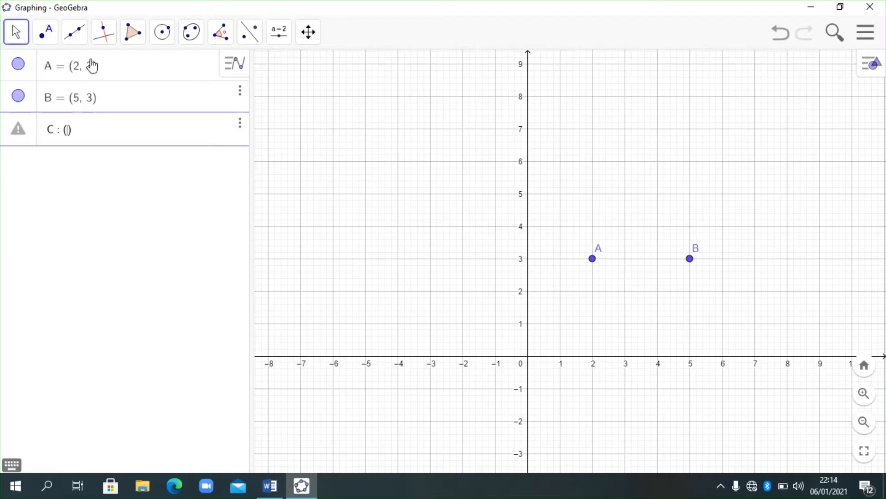
pyautogui.write('6,1')
pyautogui.press('Return')
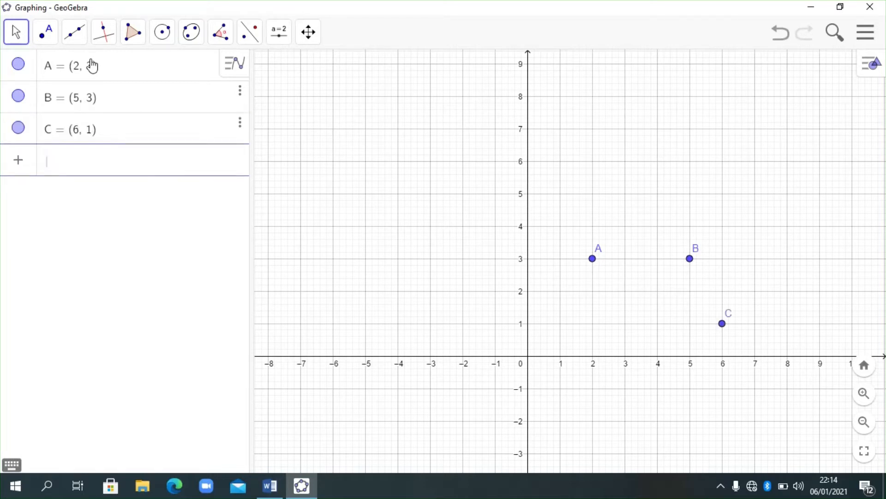
# - Add point D at (1, 1) as the trapezoid's fourth vertex
pyautogui.write('D : (')
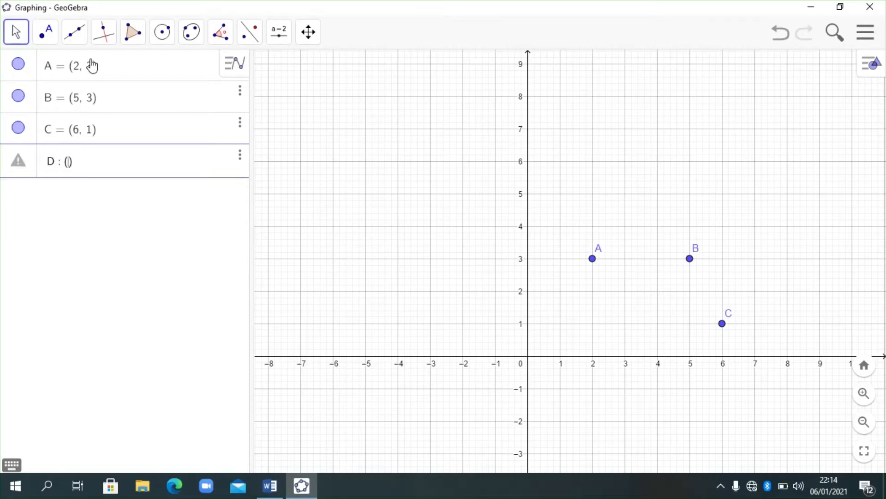
pyautogui.write('1, 1')
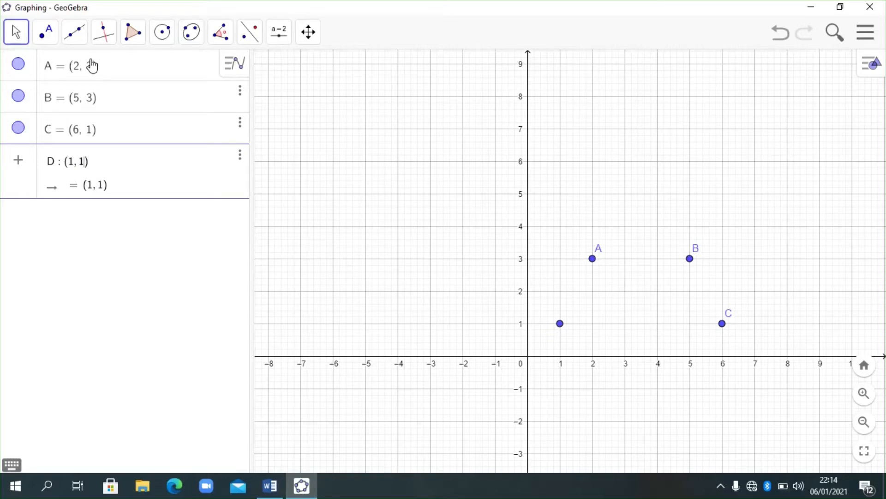
pyautogui.press('Return')
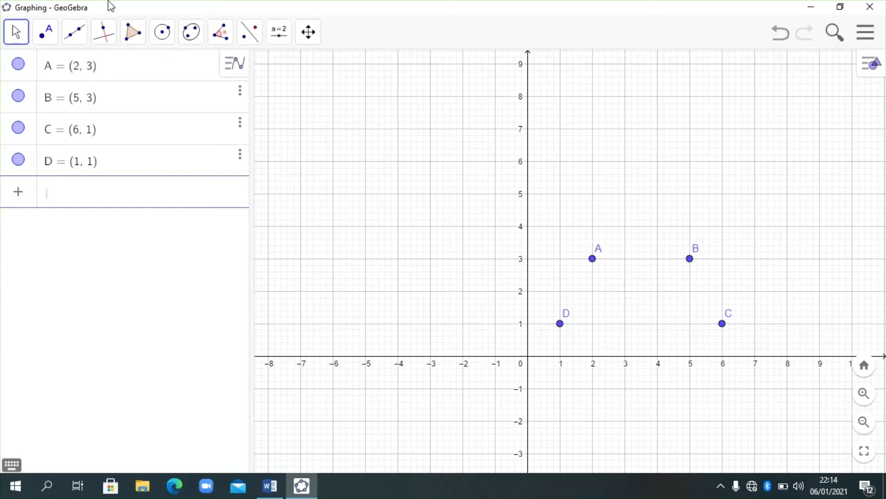
# - Draw a polygon through points A, B, C and D, closing it at A to form the trapezoid
pyautogui.click(136, 32)
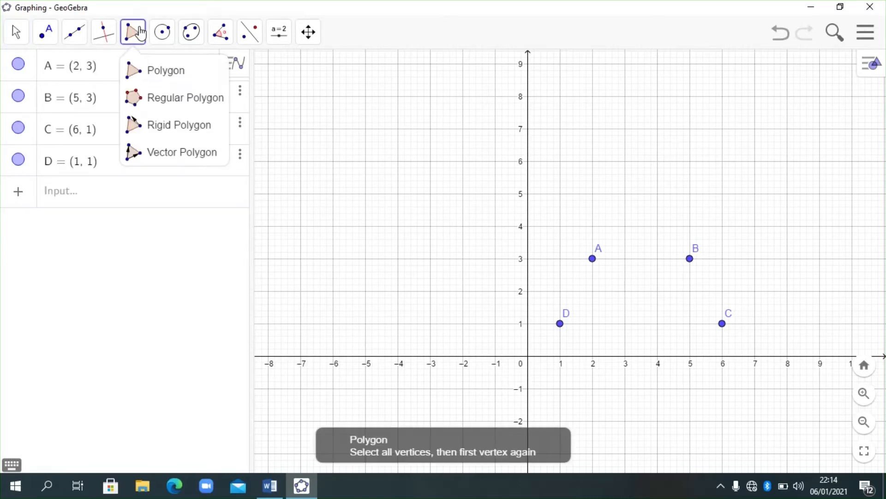
pyautogui.click(148, 75)
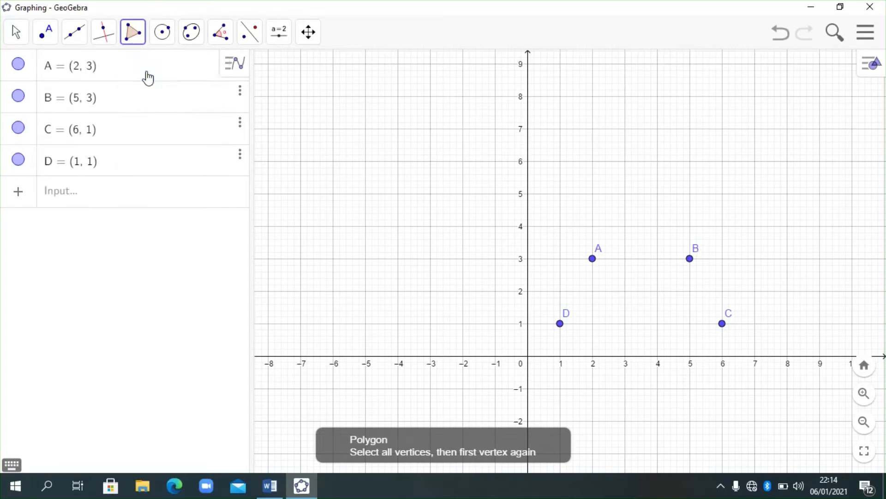
pyautogui.click(594, 260)
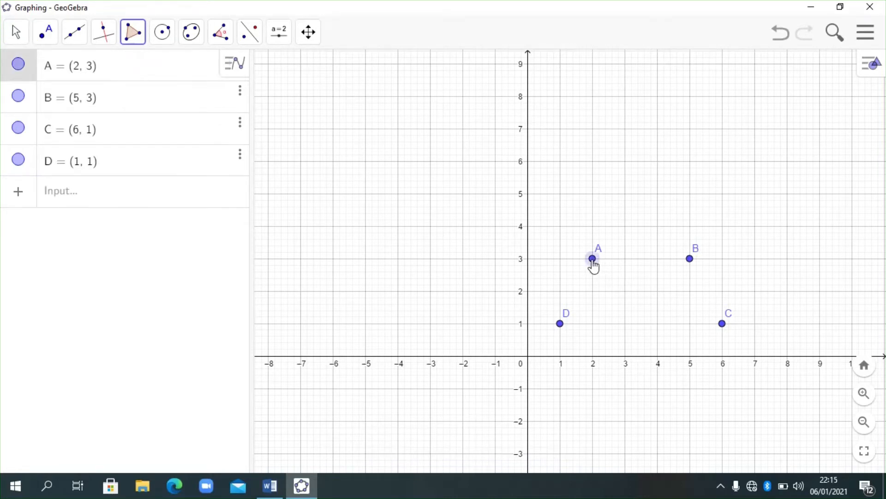
pyautogui.click(691, 259)
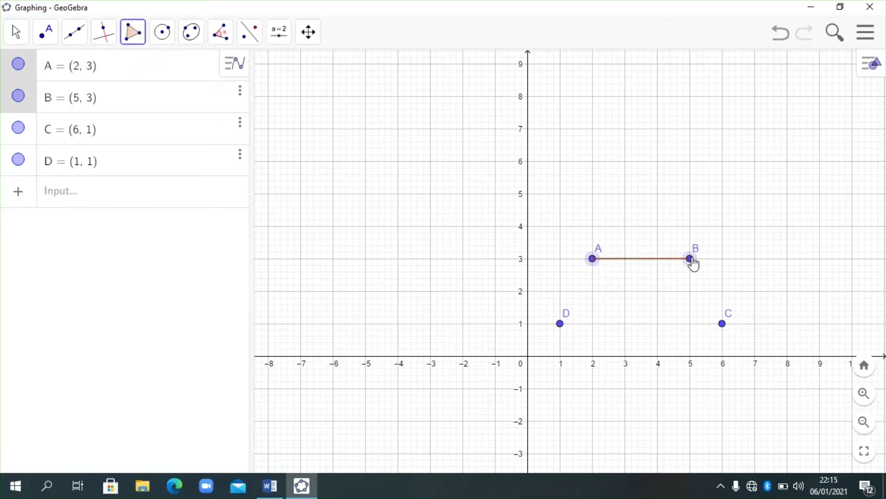
pyautogui.click(723, 325)
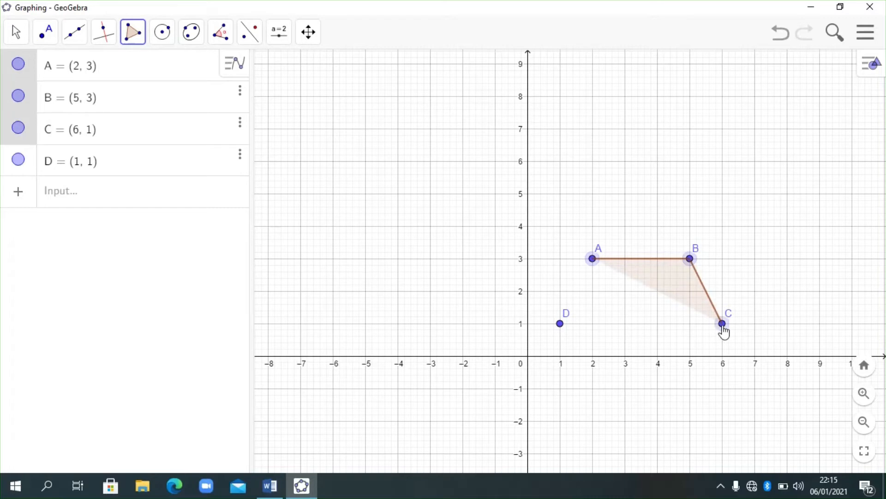
pyautogui.click(562, 326)
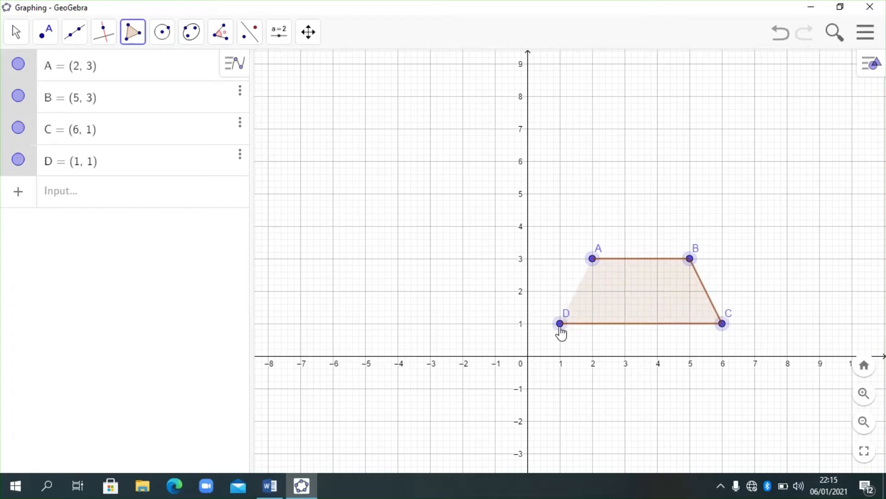
pyautogui.click(593, 260)
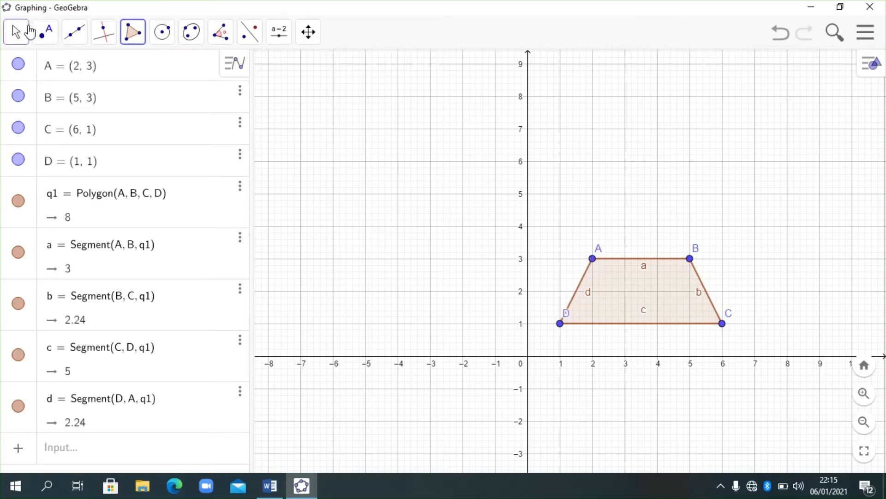
pyautogui.click(18, 33)
# - Hide point A and show it again
pyautogui.moveTo(45, 41)
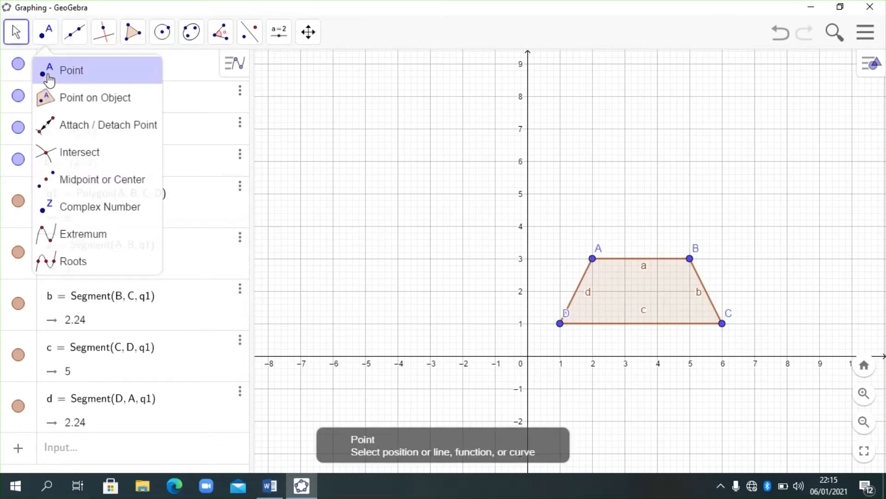
pyautogui.click(19, 67)
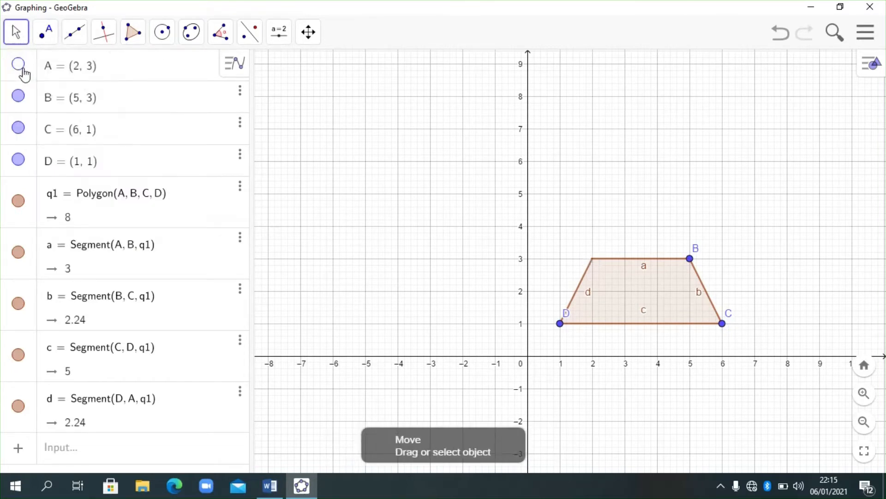
pyautogui.click(22, 68)
# - Create an angle slider α with the value 90° in the empty upper-left area of the graph, near (-6, 8)
pyautogui.click(281, 34)
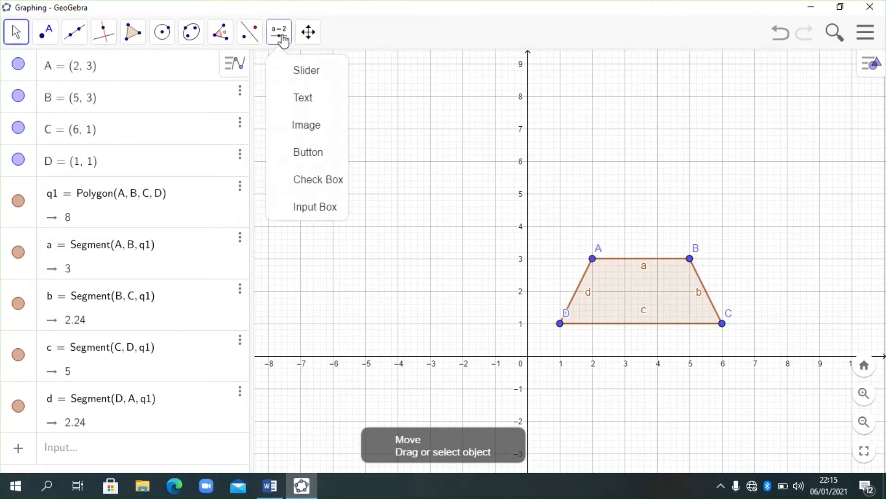
pyautogui.click(301, 82)
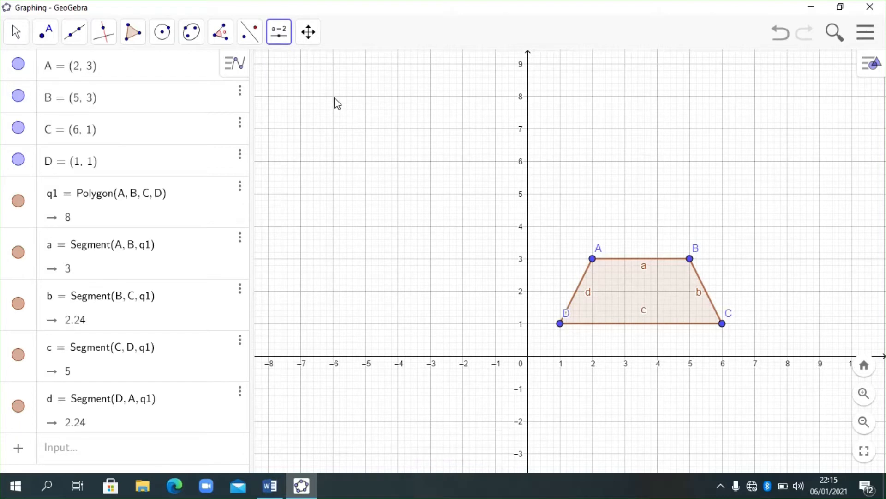
pyautogui.click(338, 103)
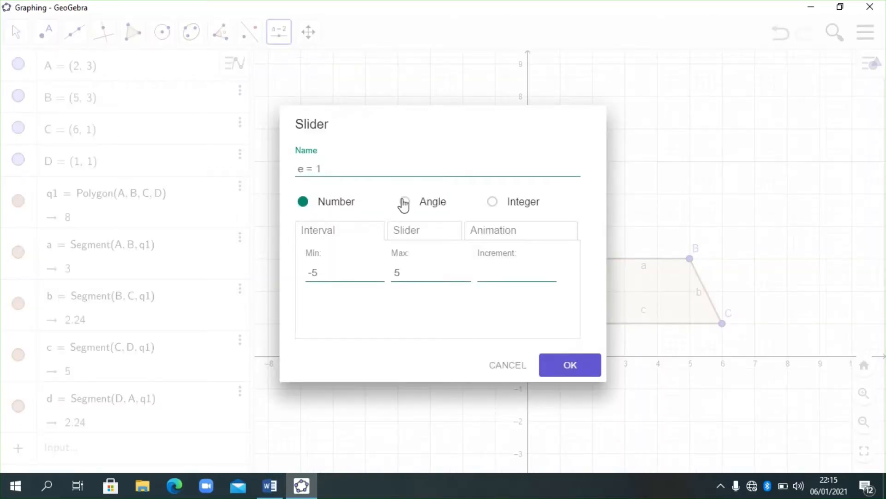
pyautogui.click(404, 201)
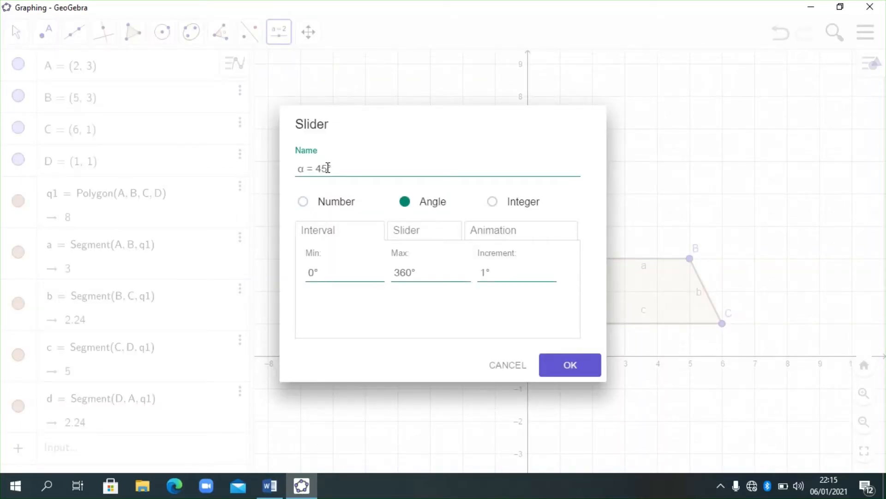
pyautogui.press('BackSpace')
pyautogui.press('BackSpace')
pyautogui.write('90')
pyautogui.click(570, 365)
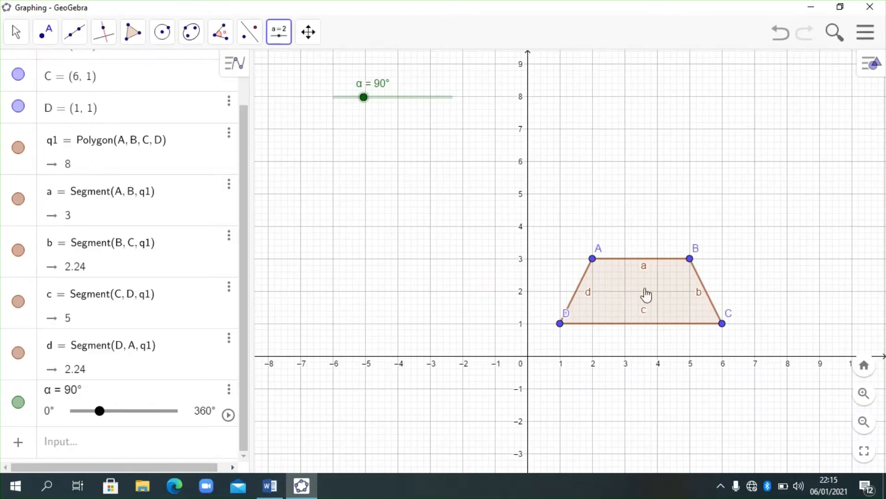
# - Rename the trapezoid polygon as t1
pyautogui.click(15, 31)
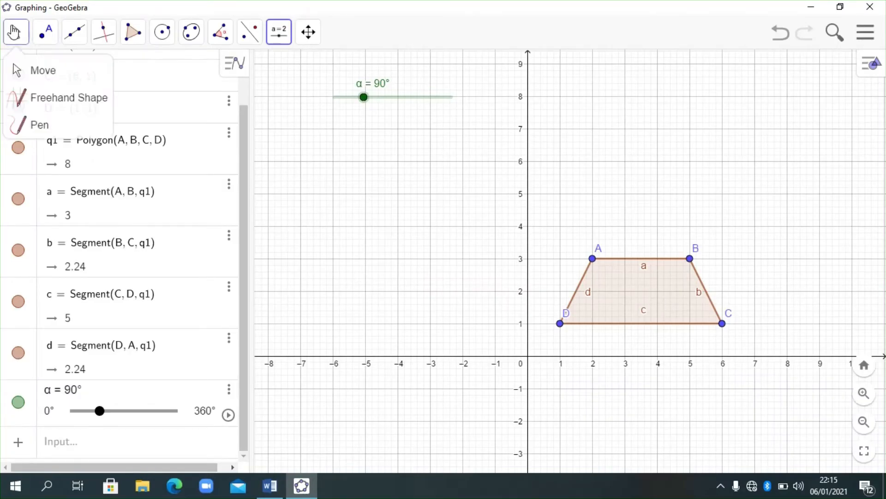
pyautogui.click(37, 75)
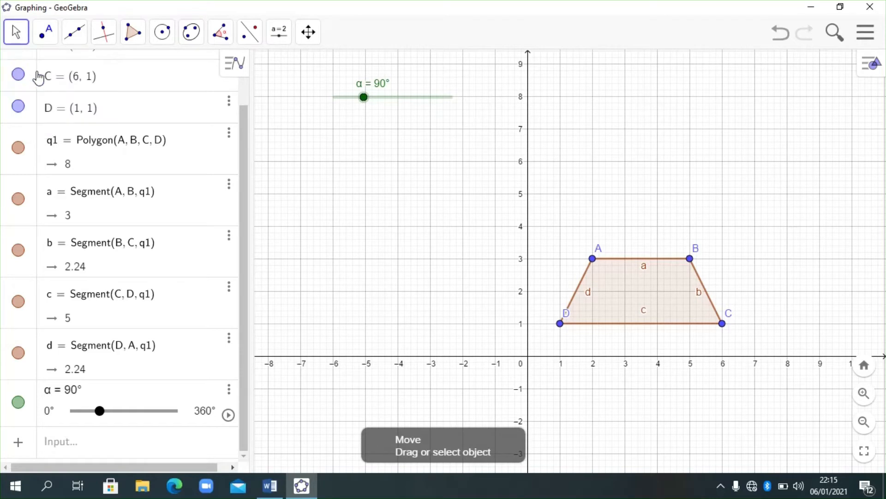
pyautogui.rightClick(626, 292)
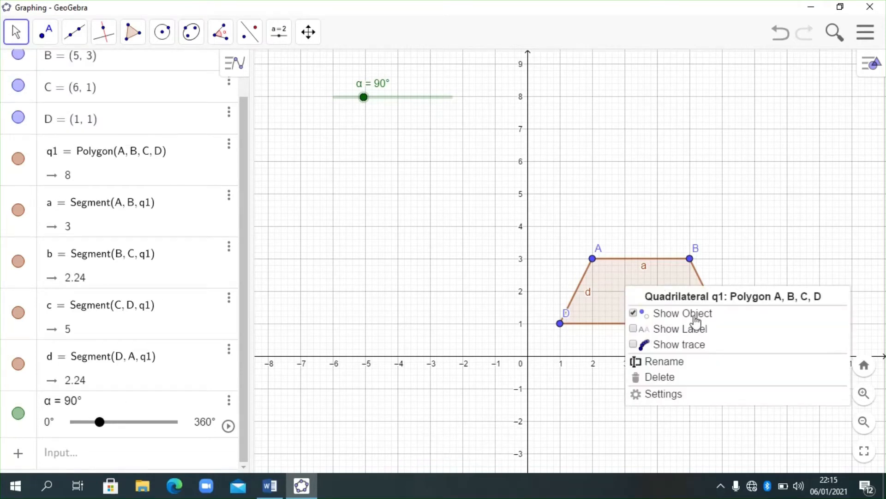
pyautogui.click(683, 366)
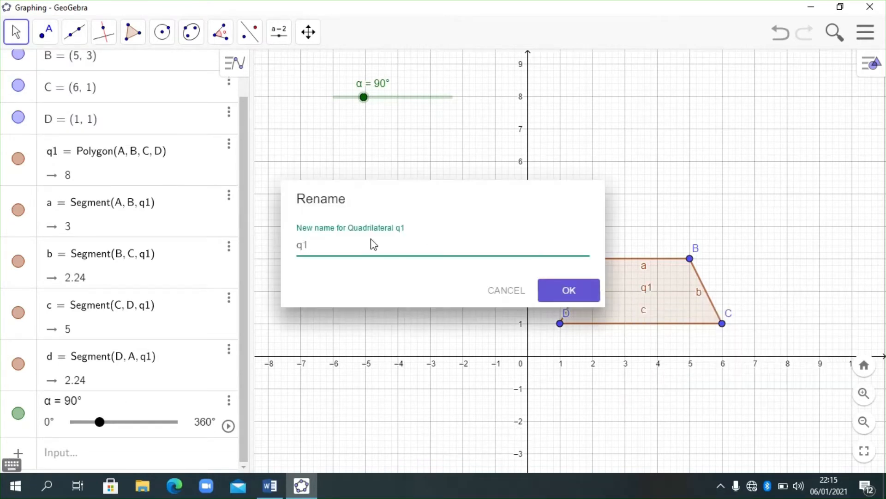
pyautogui.press('BackSpace')
pyautogui.press('BackSpace')
pyautogui.write('T')
pyautogui.press('BackSpace')
pyautogui.write('t1')
pyautogui.click(572, 291)
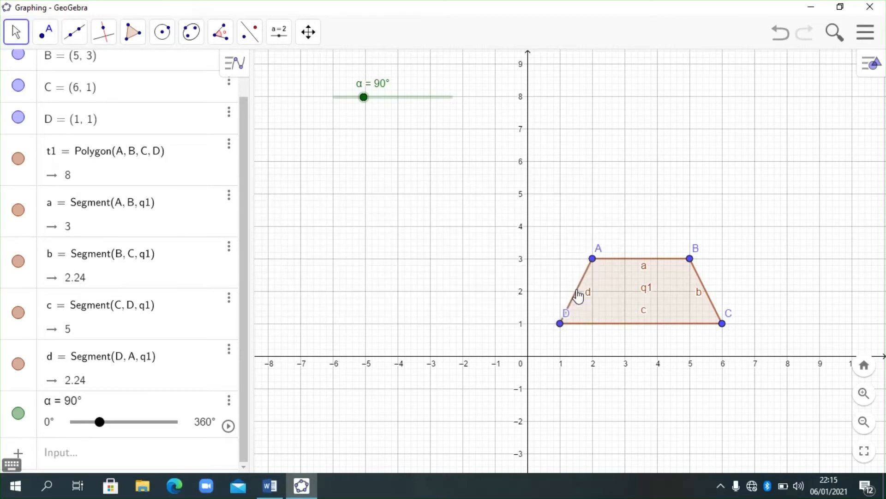
# - Rotate trapezoid t1 by the slider angle α using the command Rotate(t1, α)
pyautogui.click(109, 461)
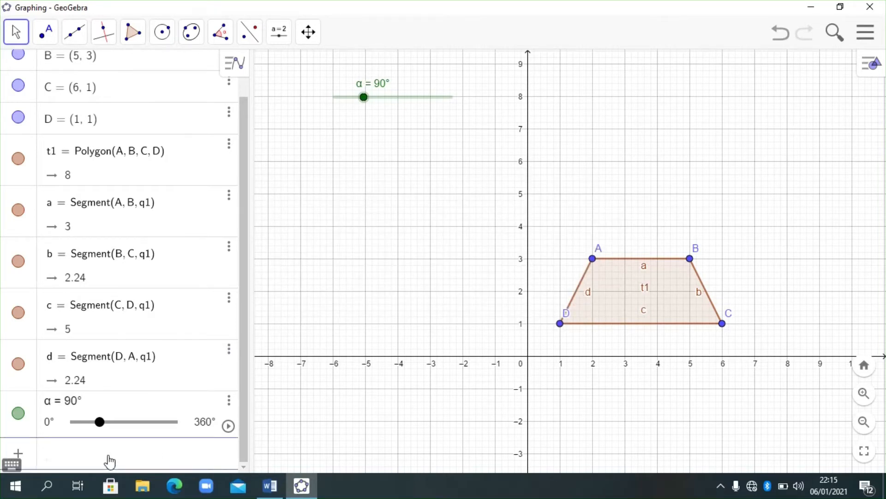
pyautogui.write('Rotate')
pyautogui.press('Return')
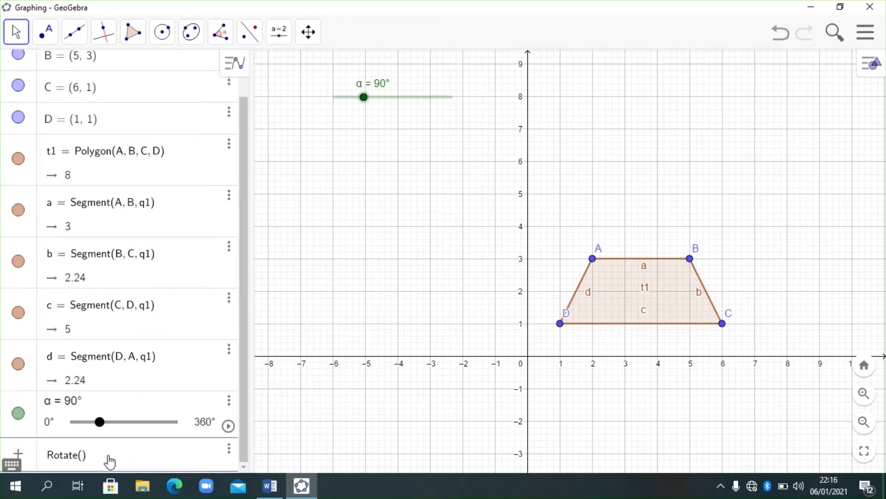
pyautogui.write('t1,')
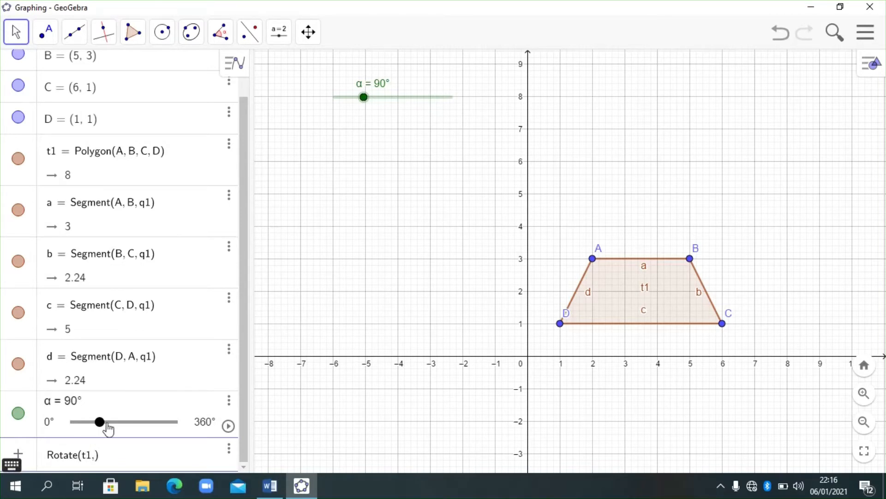
pyautogui.click(14, 465)
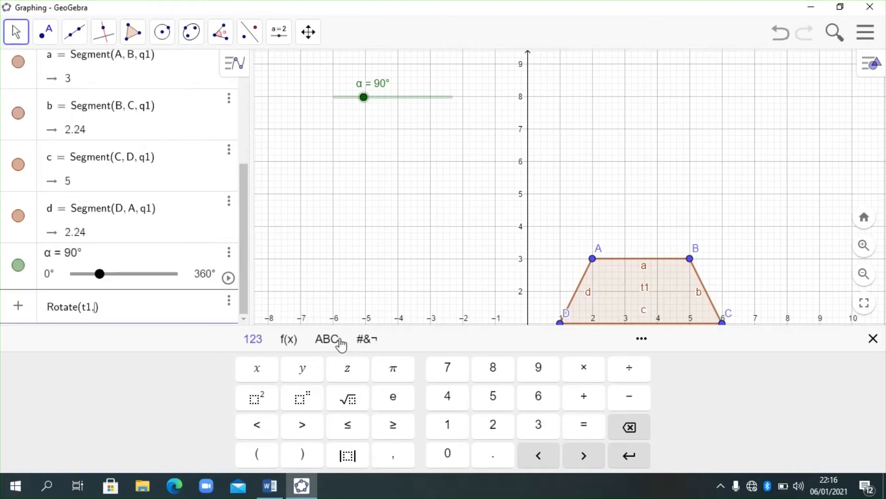
pyautogui.click(327, 339)
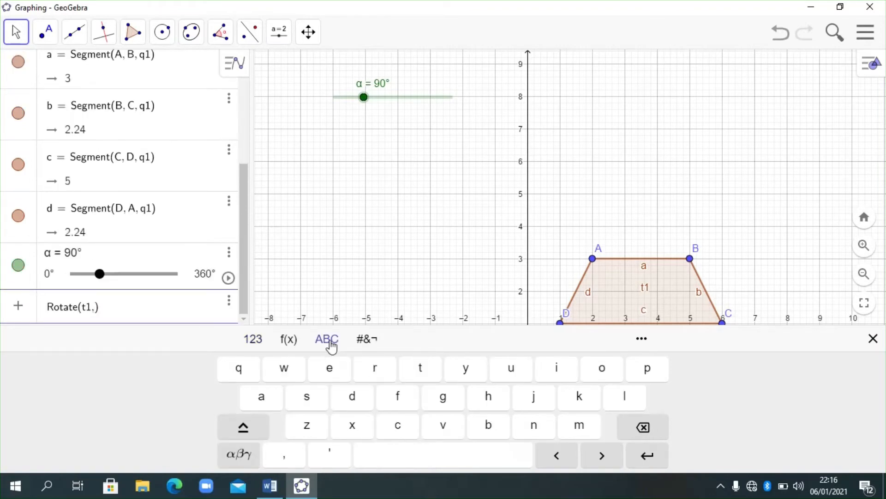
pyautogui.click(238, 454)
pyautogui.click(260, 397)
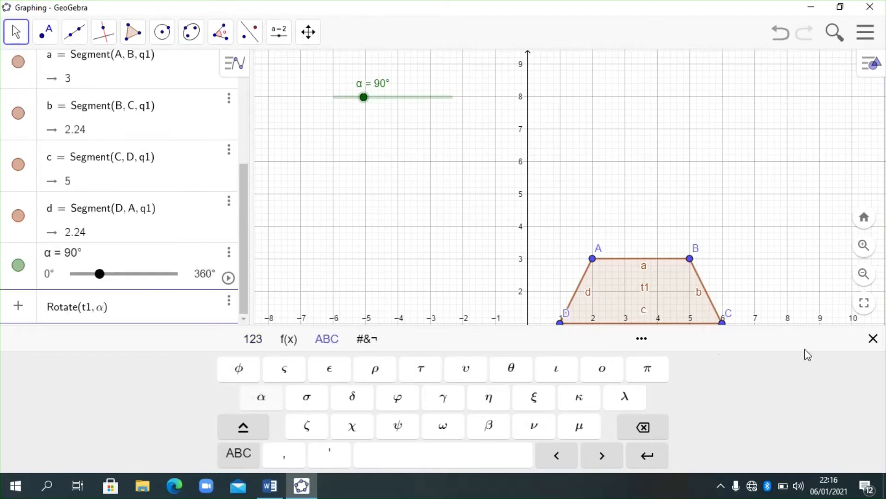
pyautogui.click(873, 338)
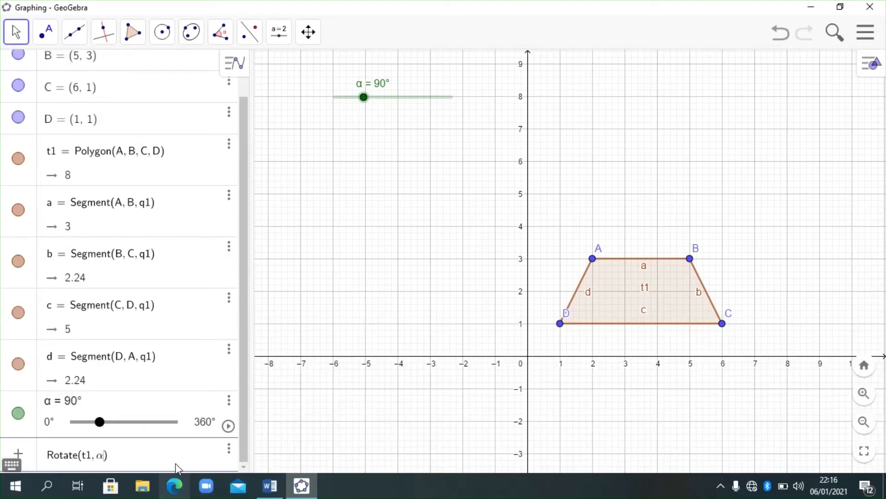
pyautogui.press('Return')
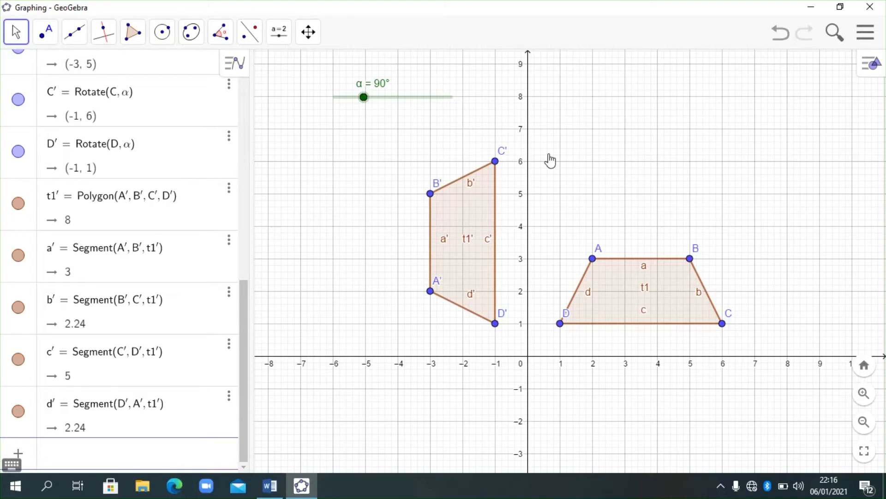
# - Move the α slider down to about y = 8 on the graph and change its angle to 92°
pyautogui.moveTo(687, 202); pyautogui.dragTo(675, 214)
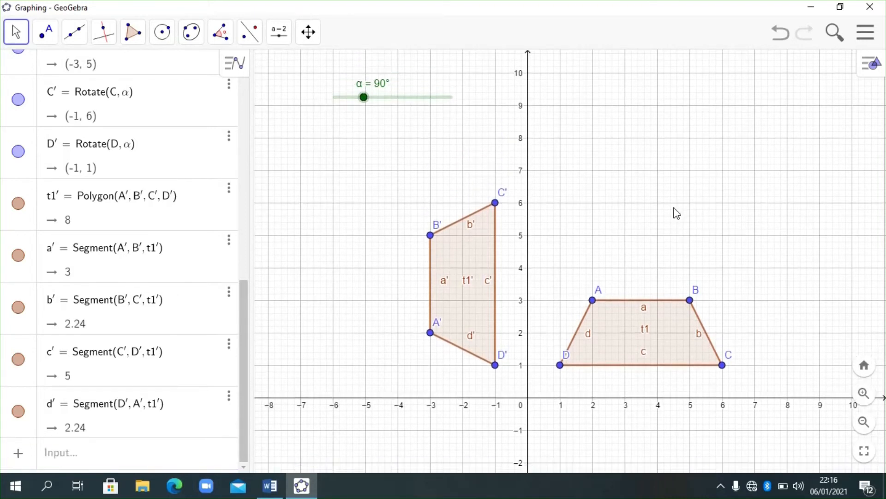
pyautogui.moveTo(396, 97); pyautogui.dragTo(394, 143)
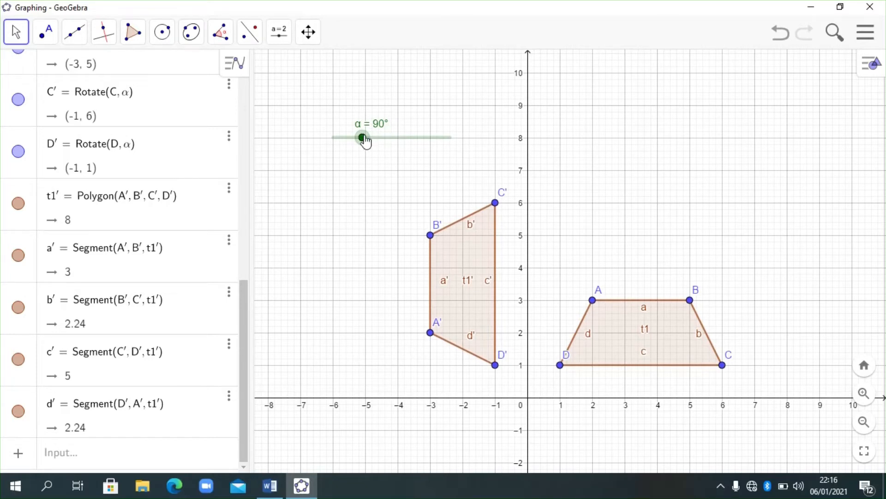
pyautogui.moveTo(364, 139)
pyautogui.mouseDown()
pyautogui.moveTo(408, 140)
pyautogui.moveTo(356, 141)
pyautogui.moveTo(365, 145)
pyautogui.mouseUp()
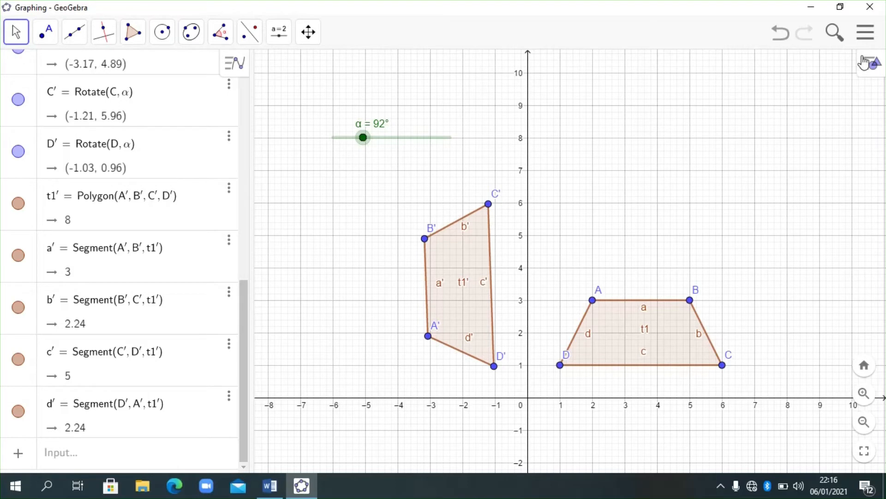
# - Start a new blank Graphing construction, discarding the current one without saving
pyautogui.click(867, 32)
pyautogui.click(744, 84)
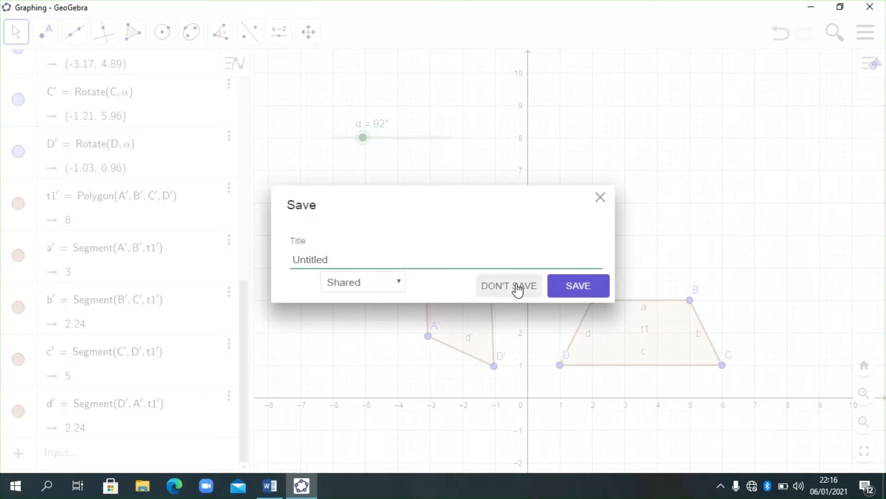
pyautogui.click(510, 286)
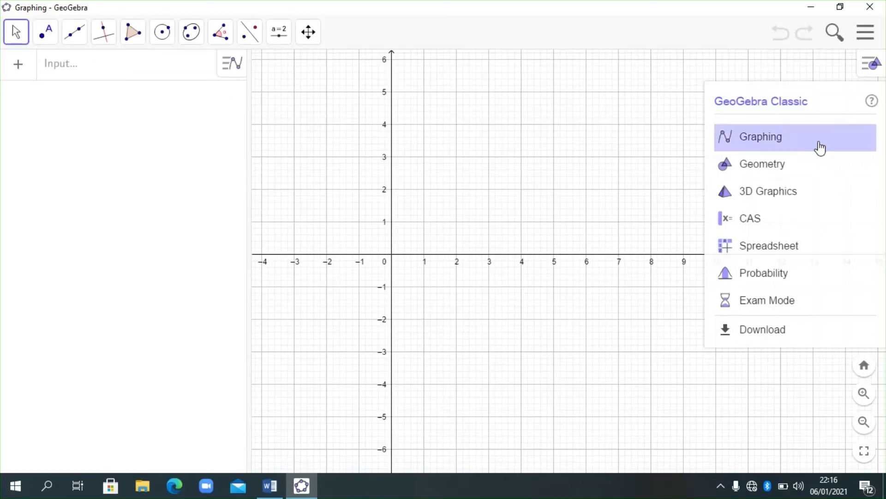
pyautogui.click(819, 142)
pyautogui.moveTo(559, 183); pyautogui.dragTo(557, 221)
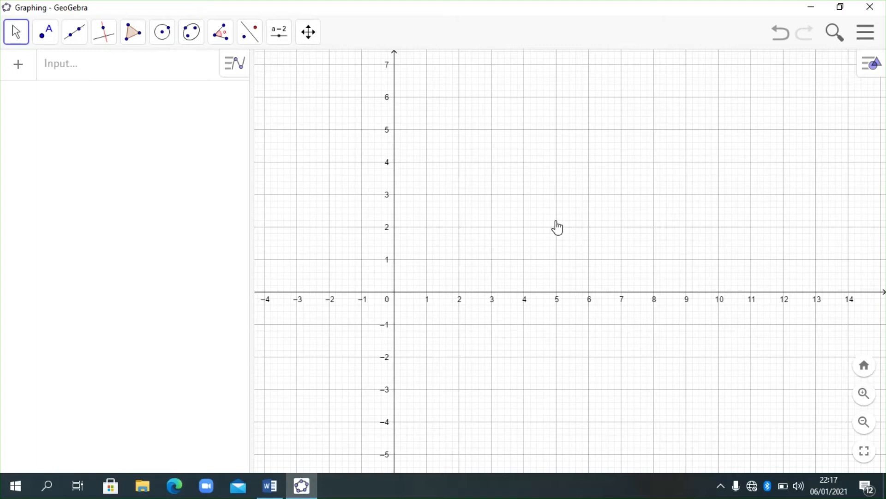
# - Switch to the Word document, read the dilation exercises below the rotation example, and return to GeoGebra
pyautogui.click(270, 485)
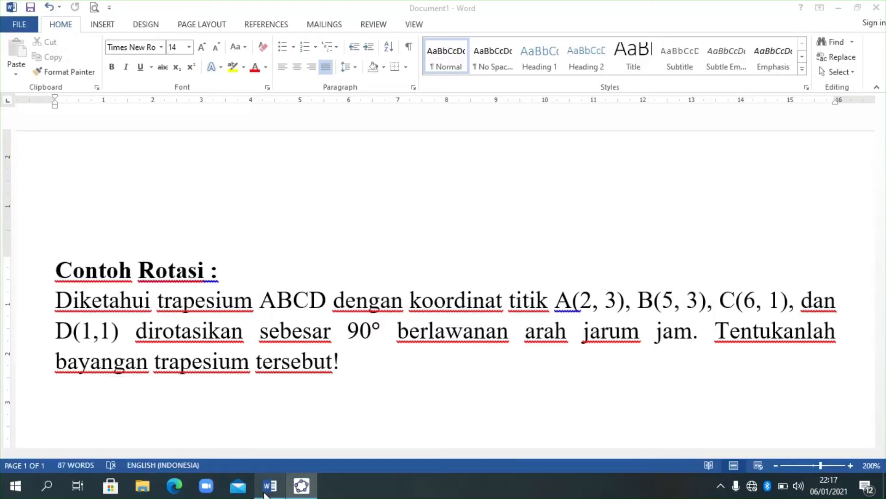
pyautogui.moveTo(881, 181); pyautogui.dragTo(884, 249)
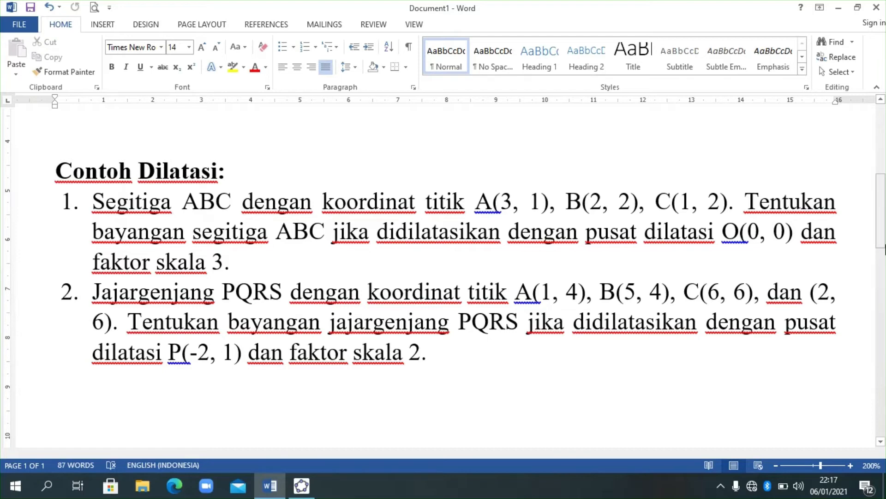
pyautogui.click(294, 492)
pyautogui.moveTo(532, 214); pyautogui.dragTo(530, 241)
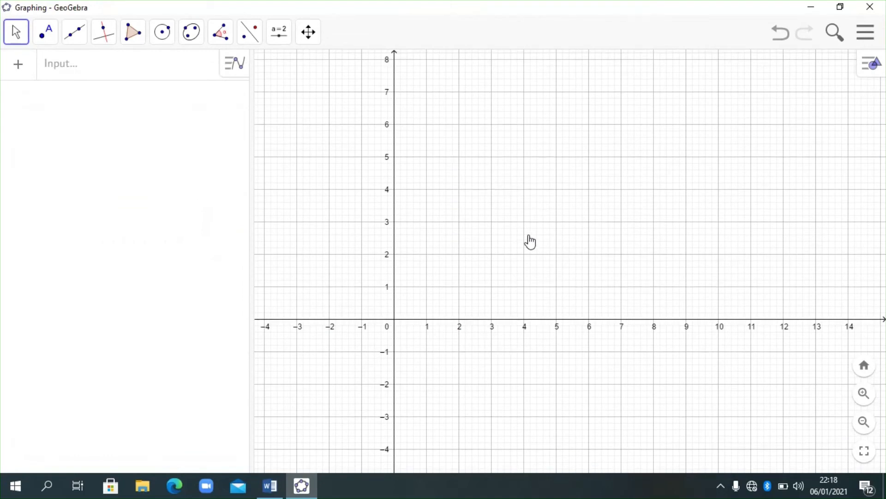
# - Define point A at (3, 1)
pyautogui.click(105, 64)
pyautogui.write('a')
pyautogui.press('BackSpace')
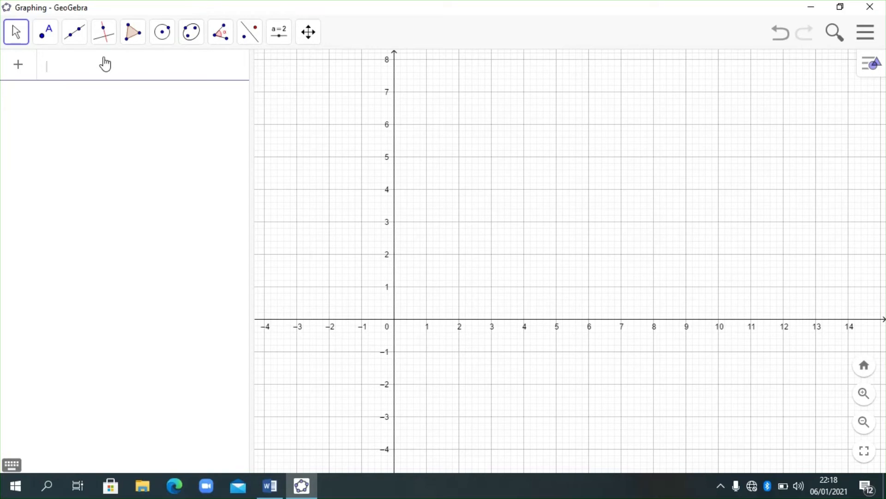
pyautogui.write('A : ')
pyautogui.write('(3')
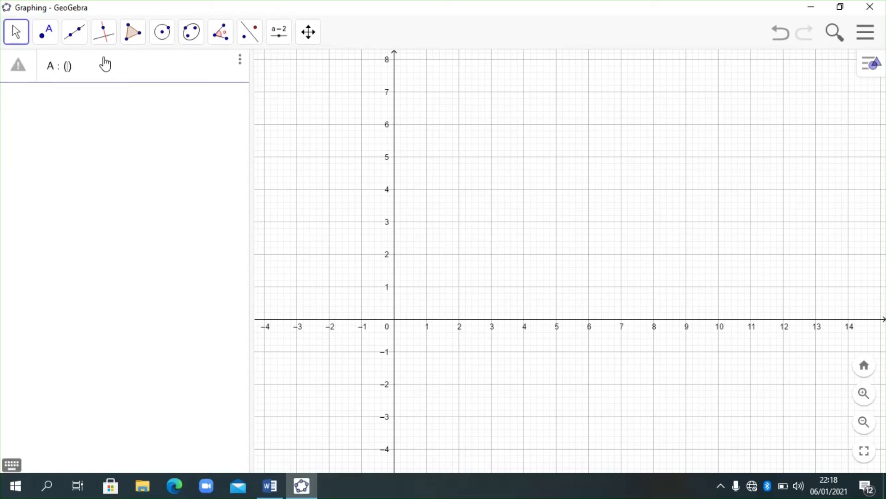
pyautogui.write(', 1')
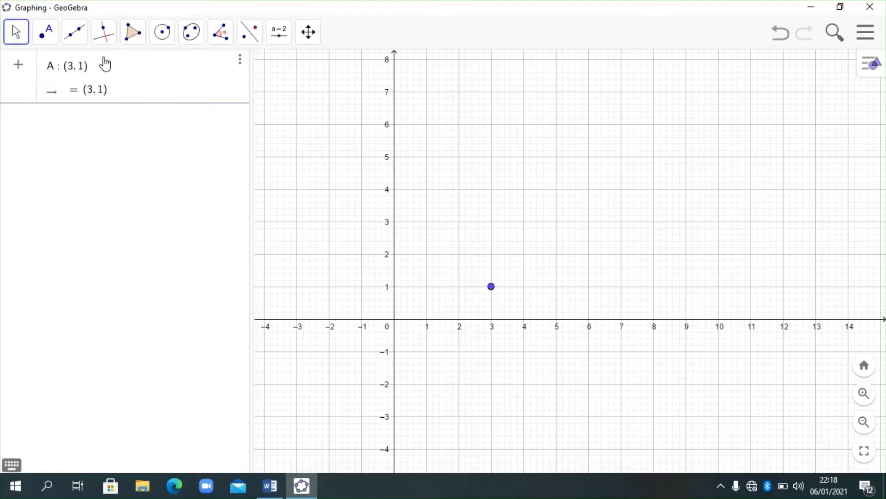
pyautogui.press('Return')
# - Define point B at (2, 2) and point C at (1, 2)
pyautogui.write('B : ')
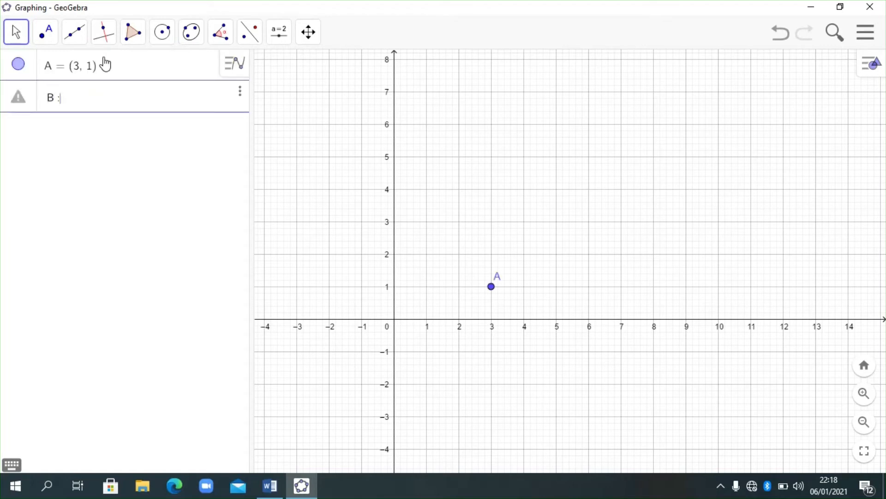
pyautogui.write('(2')
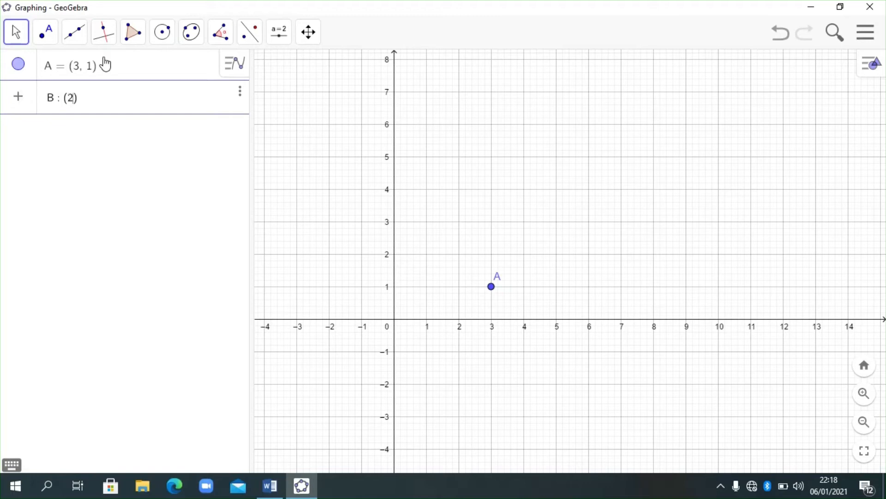
pyautogui.write(', 2')
pyautogui.press('Return')
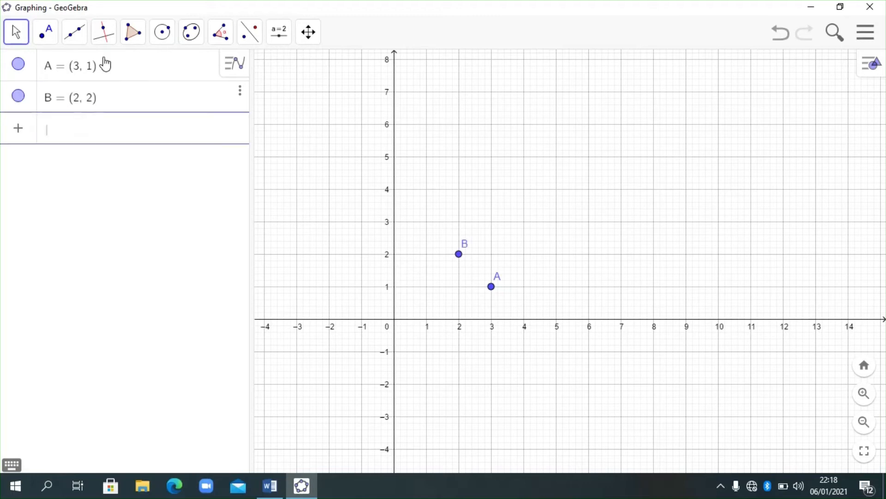
pyautogui.write('C : ')
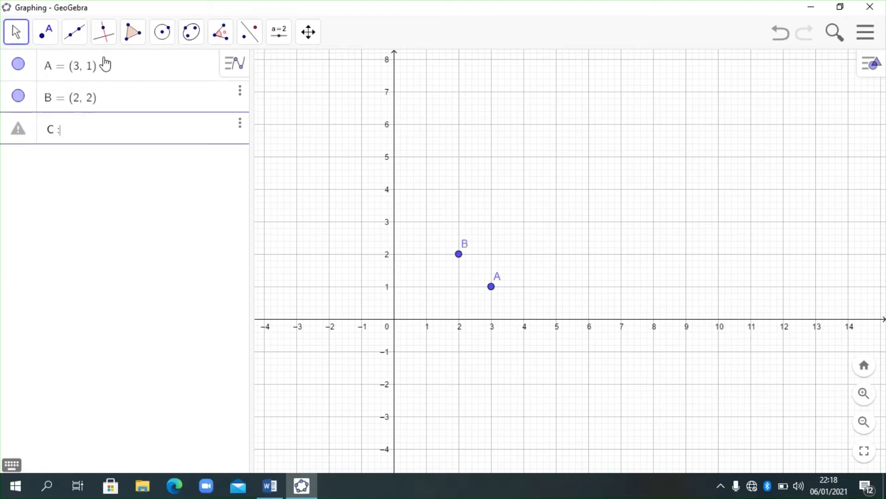
pyautogui.write('(')
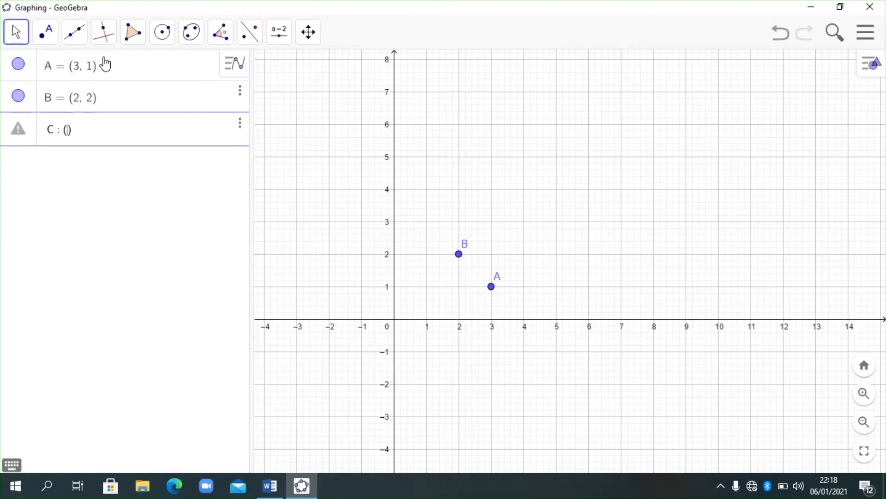
pyautogui.write('1, 2')
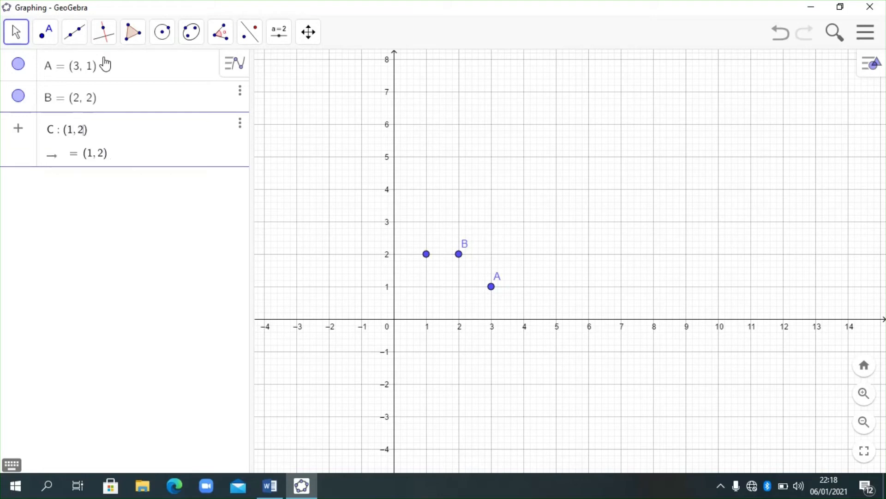
pyautogui.press('Return')
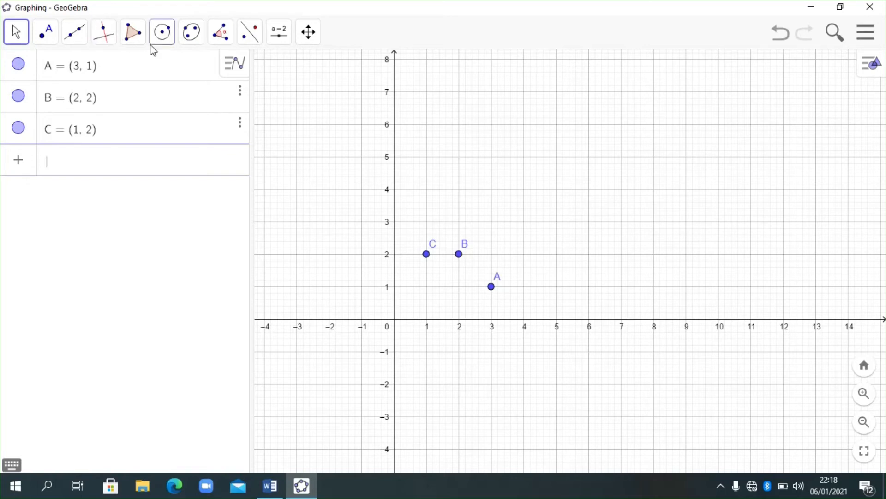
# - Draw a polygon through points A, B and C, closing it at A, and return to the Move tool
pyautogui.click(133, 34)
pyautogui.click(161, 79)
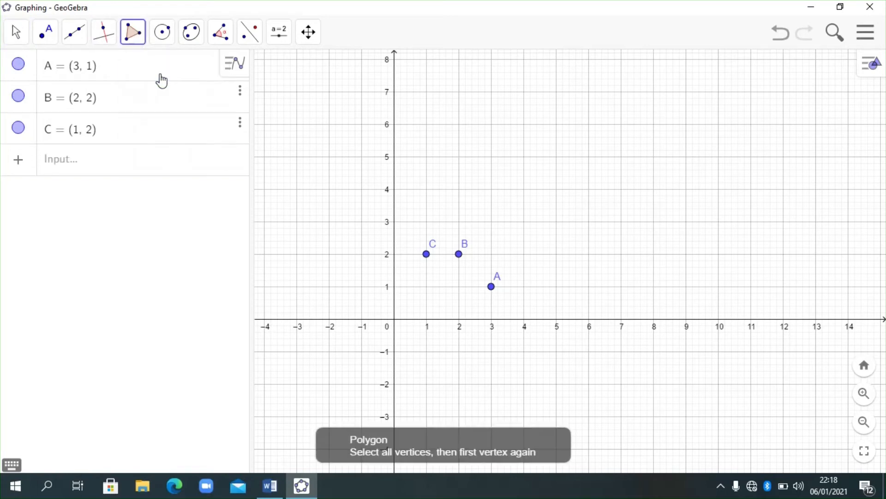
pyautogui.click(492, 287)
pyautogui.click(459, 254)
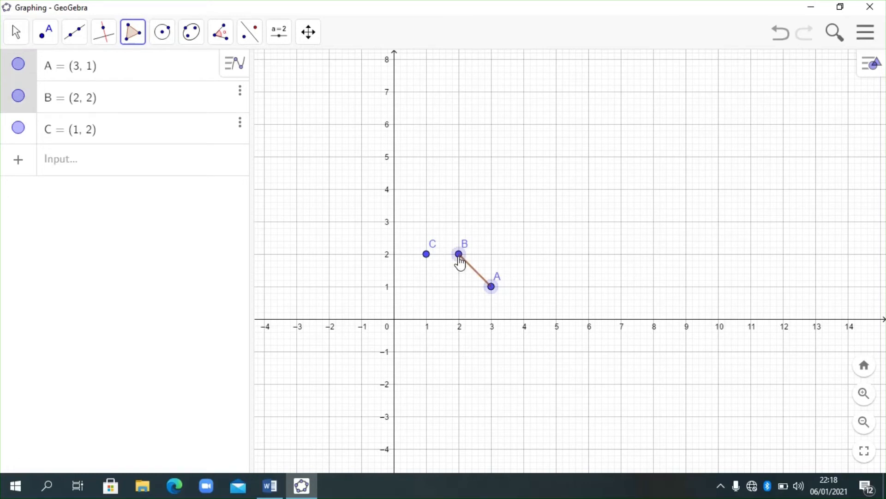
pyautogui.click(427, 255)
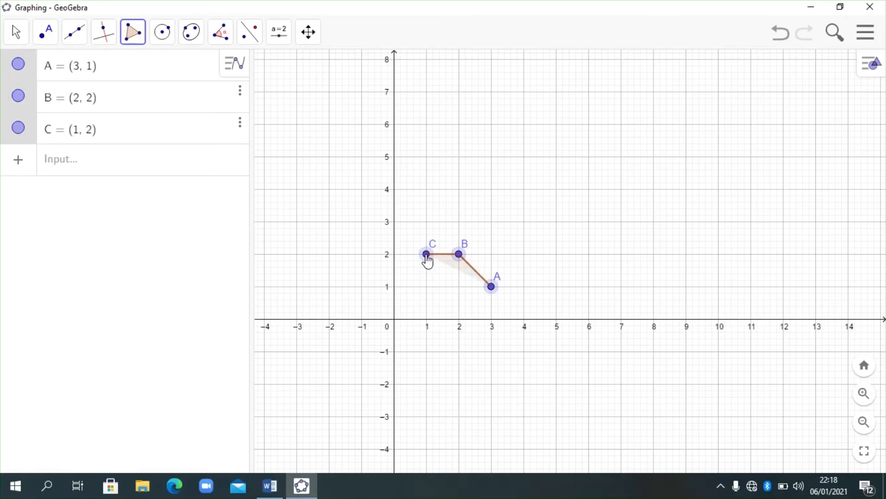
pyautogui.click(492, 287)
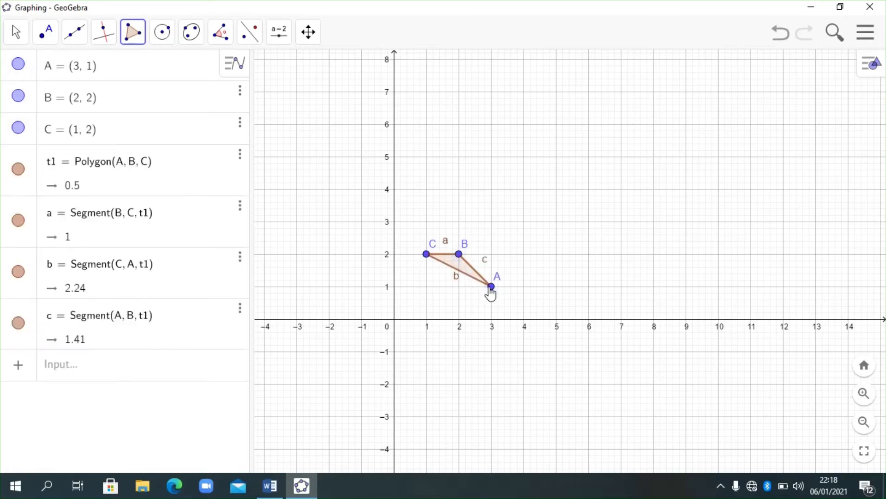
pyautogui.click(16, 31)
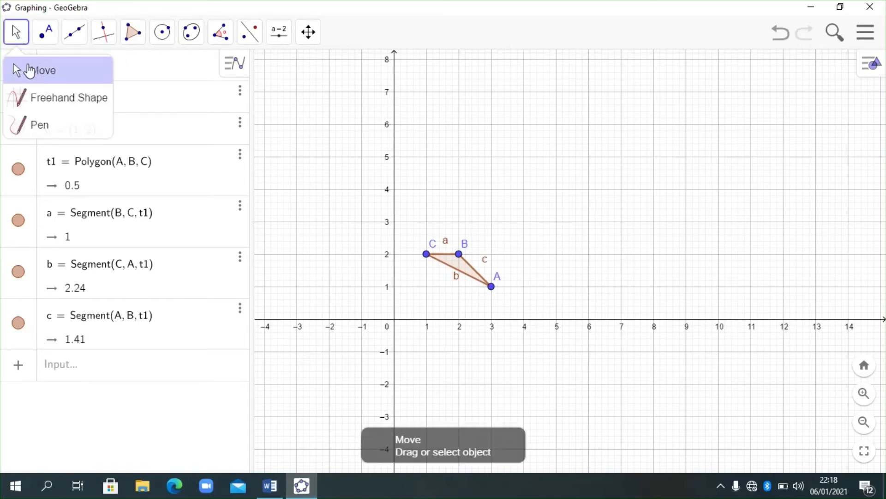
pyautogui.click(30, 72)
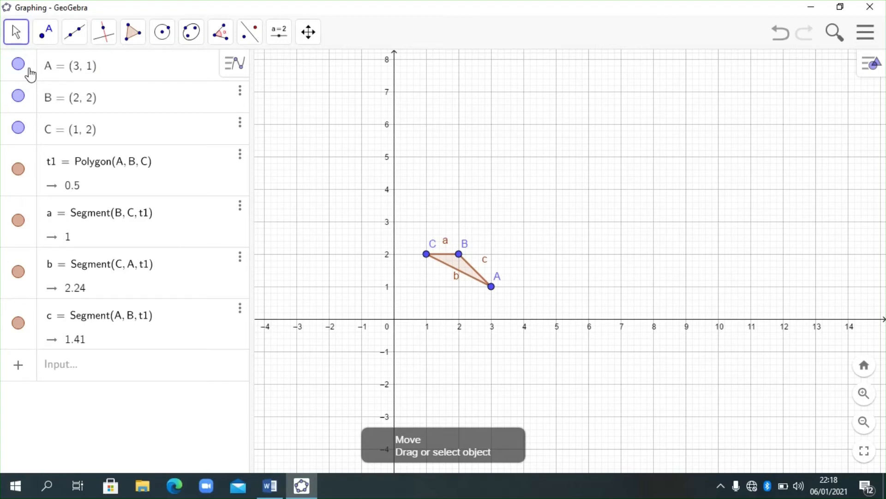
# - Define point O at (0, 0) as the centre of dilation
pyautogui.click(82, 367)
pyautogui.write('O')
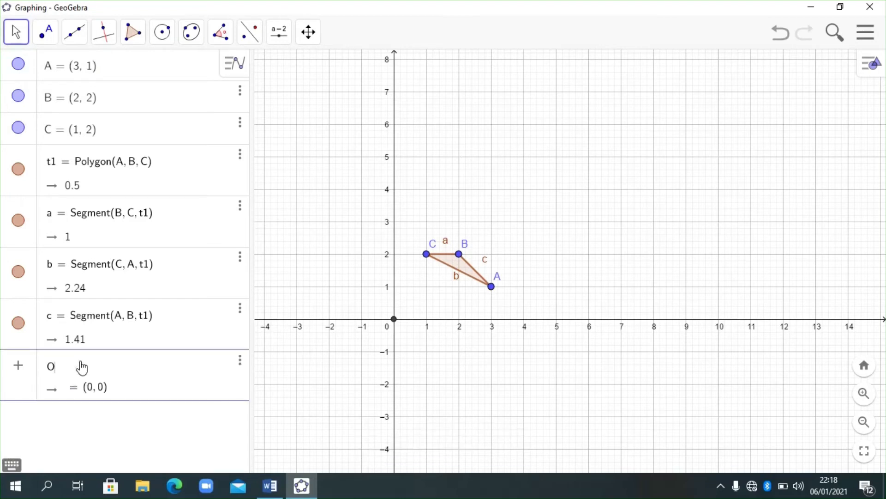
pyautogui.write(':(')
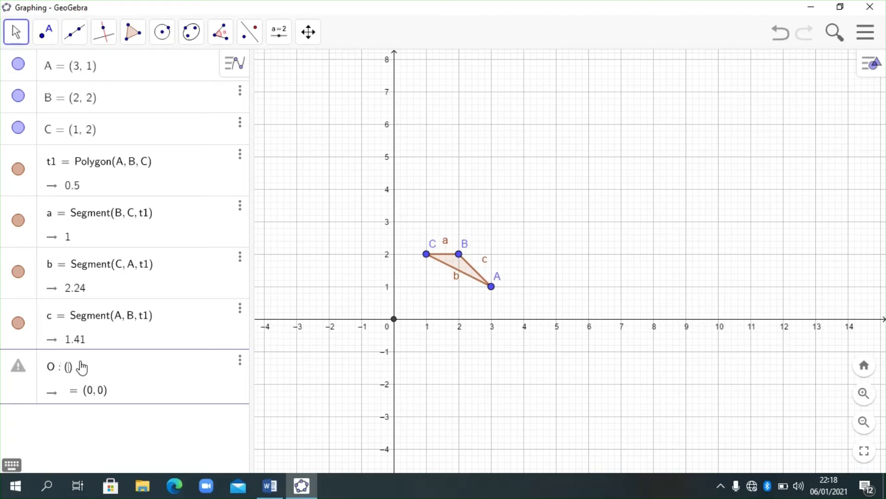
pyautogui.write('0,0')
pyautogui.press('Return')
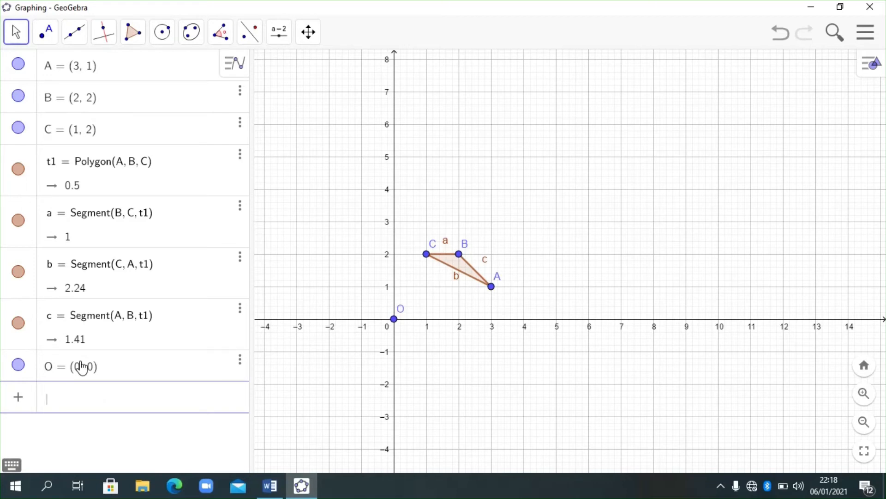
# - Dilate triangle ABC from point O by a factor of 3 and return to the Move tool
pyautogui.click(243, 35)
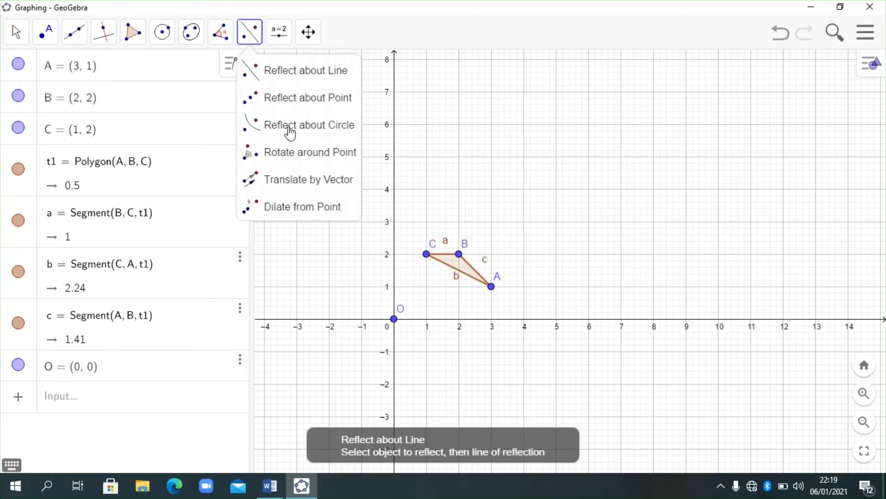
pyautogui.click(272, 210)
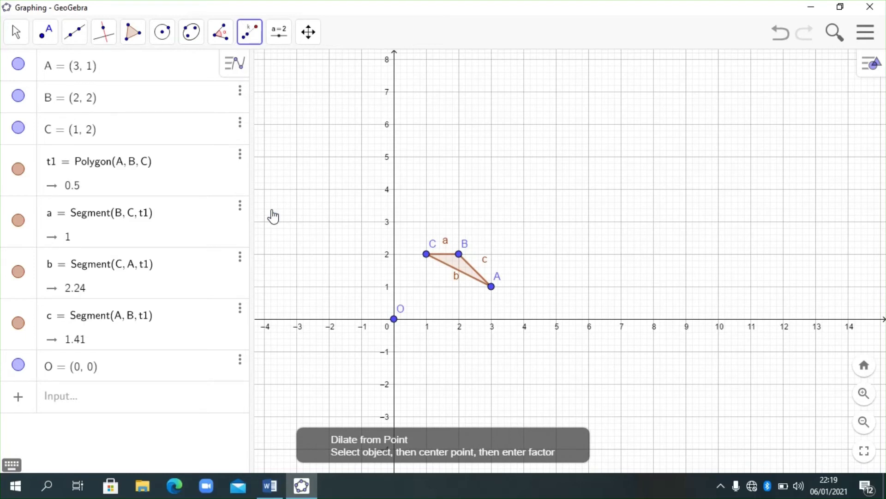
pyautogui.click(466, 274)
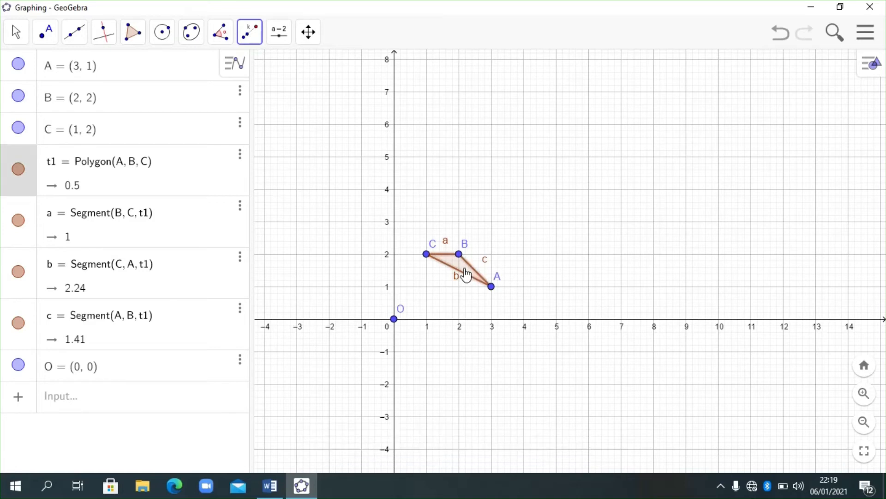
pyautogui.click(395, 319)
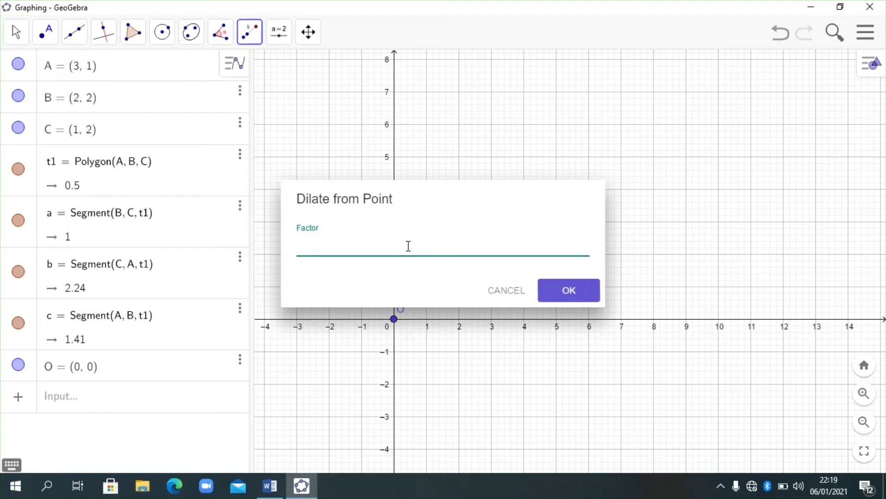
pyautogui.write('3')
pyautogui.click(578, 298)
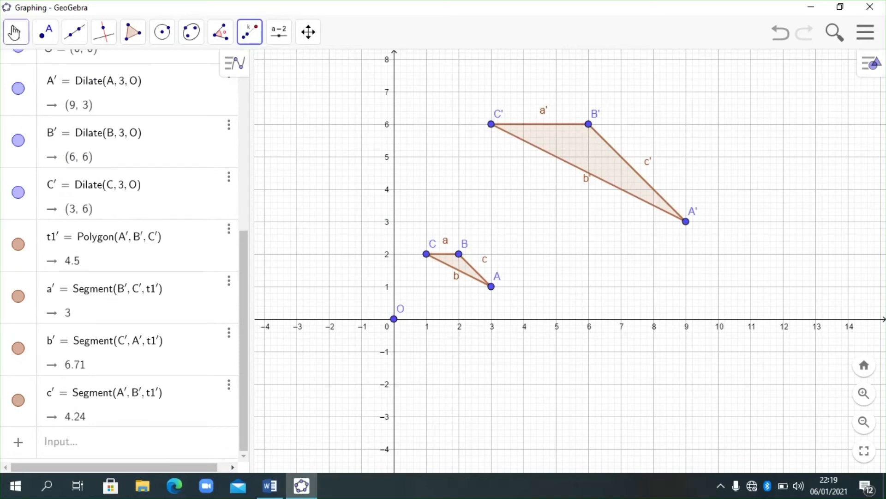
pyautogui.click(11, 32)
pyautogui.click(21, 75)
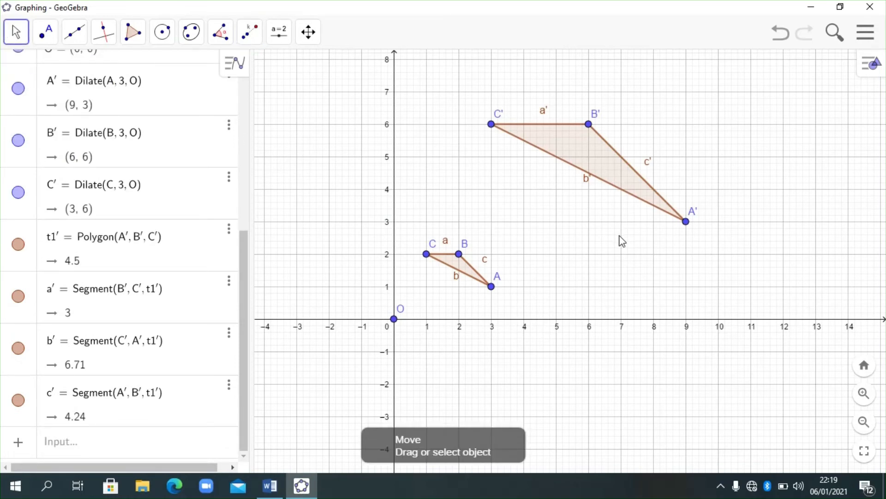
pyautogui.moveTo(618, 242); pyautogui.dragTo(577, 278)
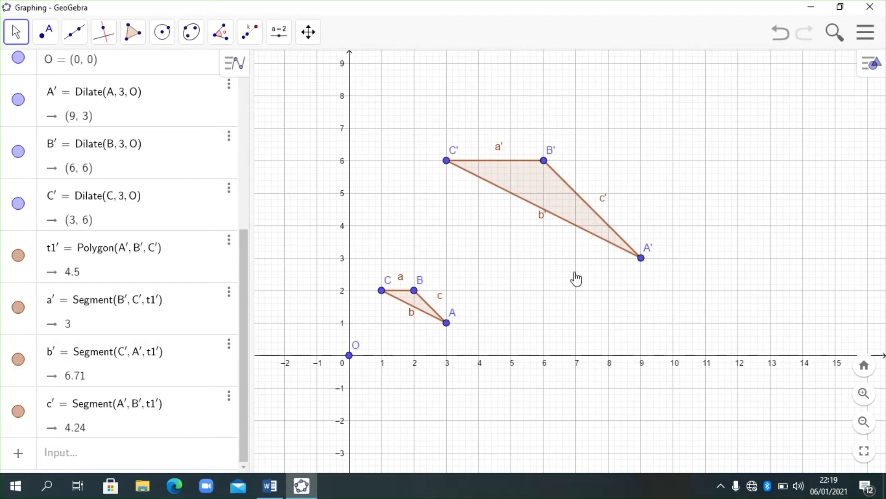
# - Start a new file and discard the current construction without saving it
pyautogui.click(872, 63)
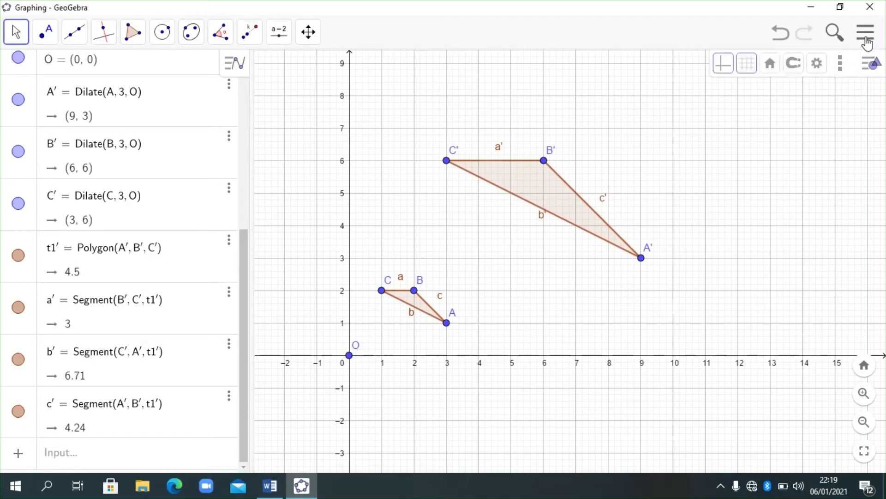
pyautogui.click(867, 42)
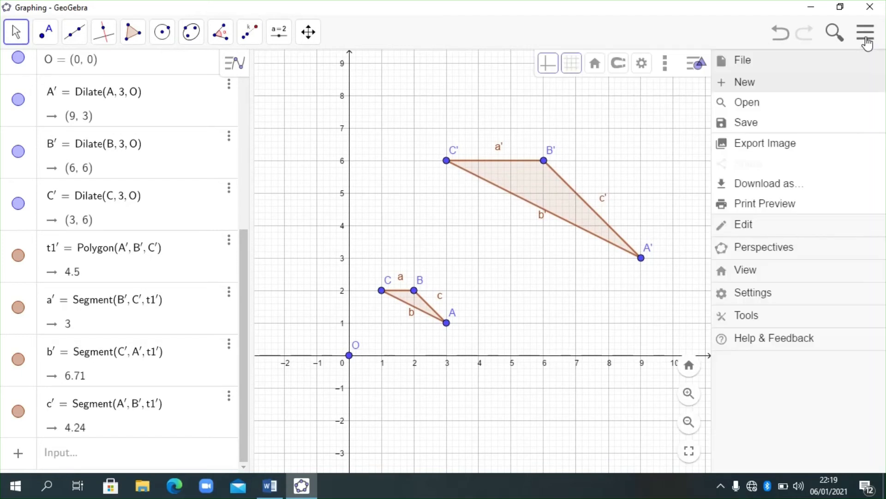
pyautogui.click(753, 91)
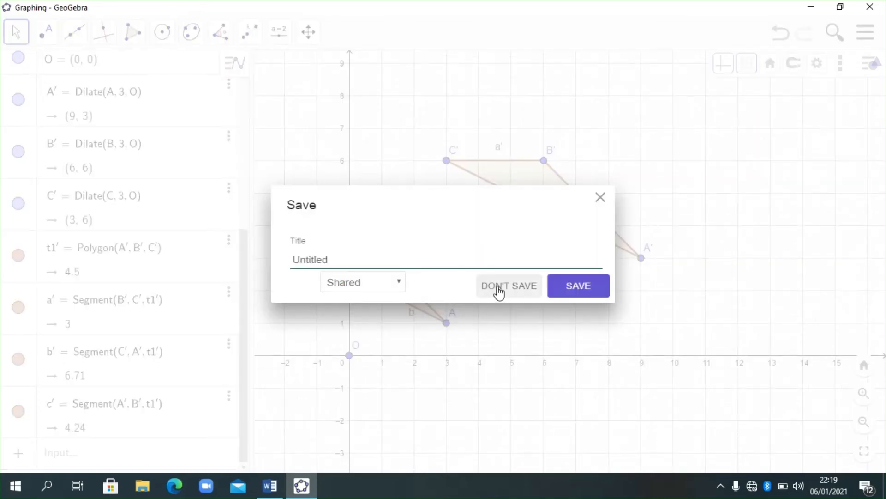
pyautogui.click(498, 289)
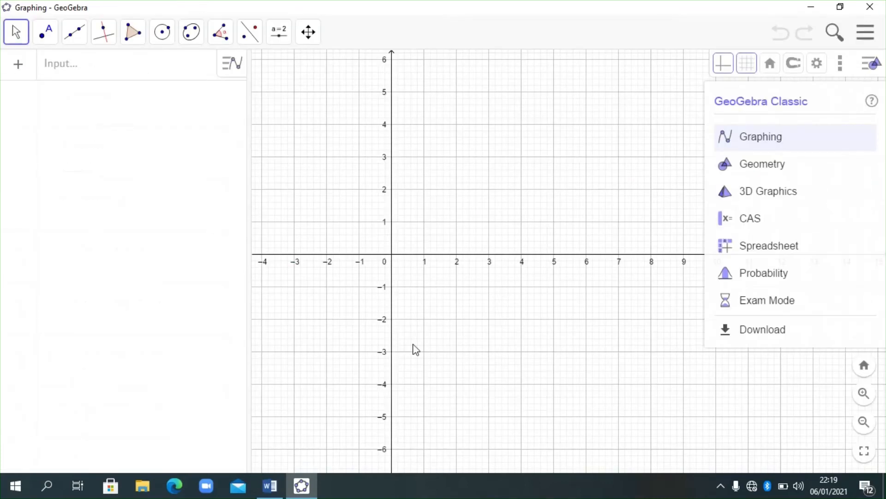
# - Switch to the Word document to read the second dilation exercise, and return to GeoGebra to choose the Graphing perspective
pyautogui.click(270, 485)
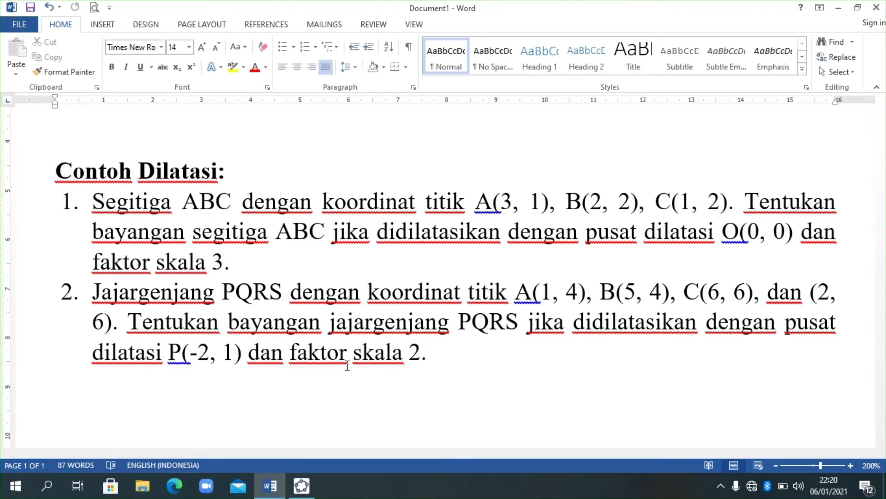
pyautogui.click(303, 487)
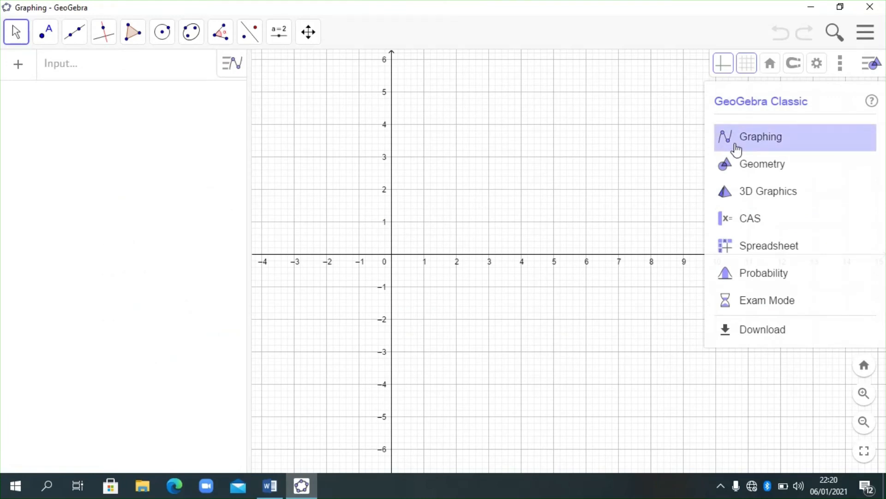
pyautogui.click(737, 149)
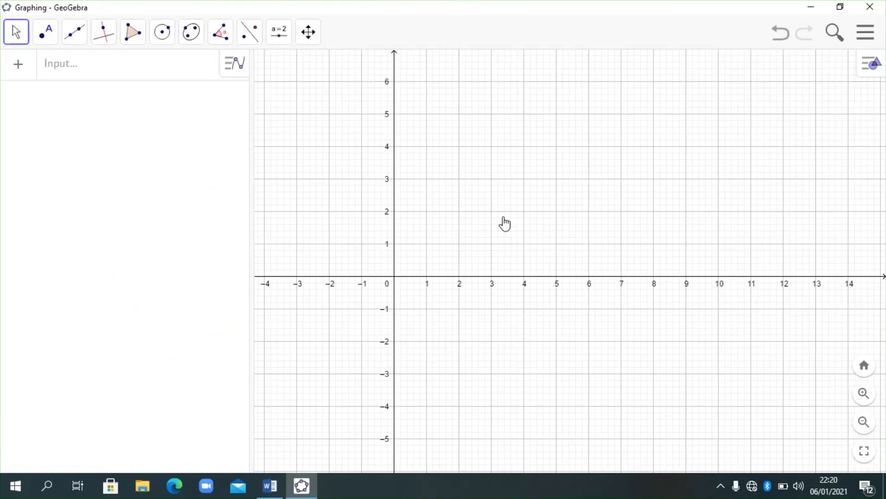
# - Define point A at (1, 4) and point B at (5, 4)
pyautogui.click(120, 68)
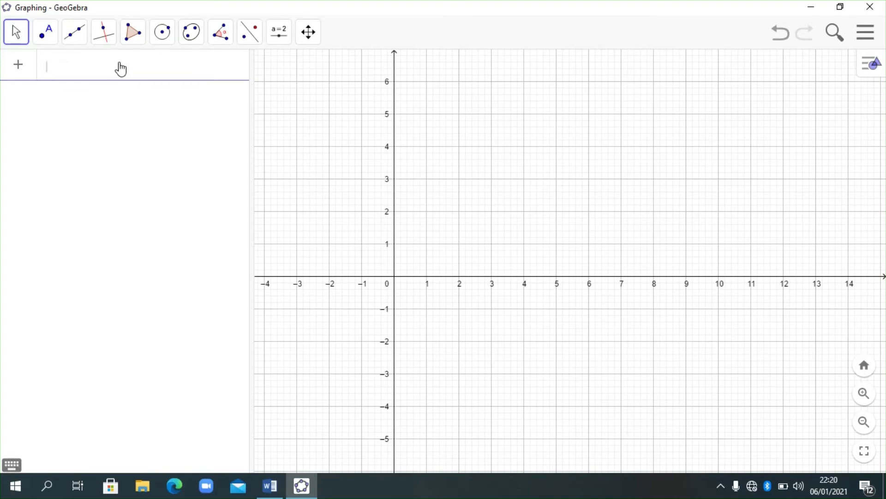
pyautogui.write('A : (1, ')
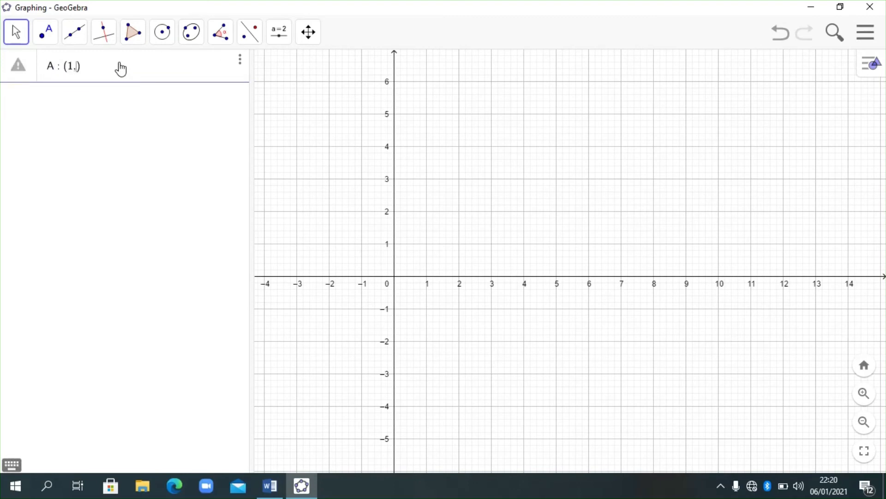
pyautogui.write('4')
pyautogui.press('Return')
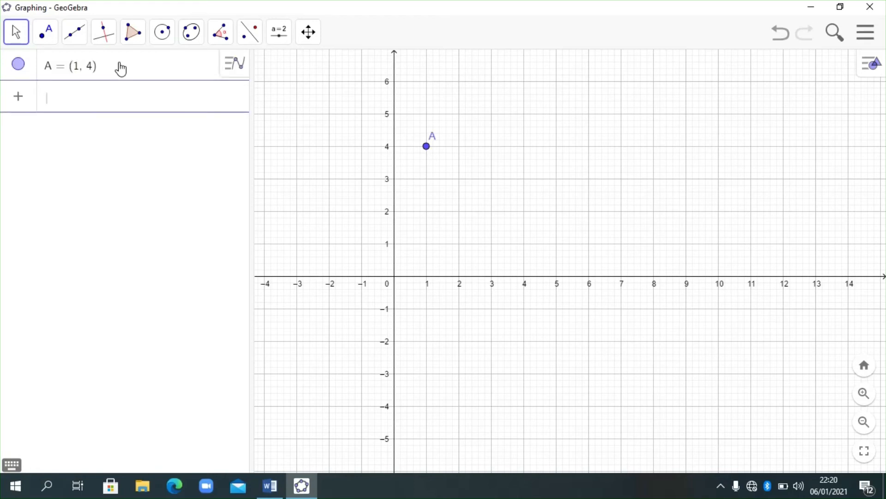
pyautogui.write('B ')
pyautogui.write(': (')
pyautogui.write('5, 4')
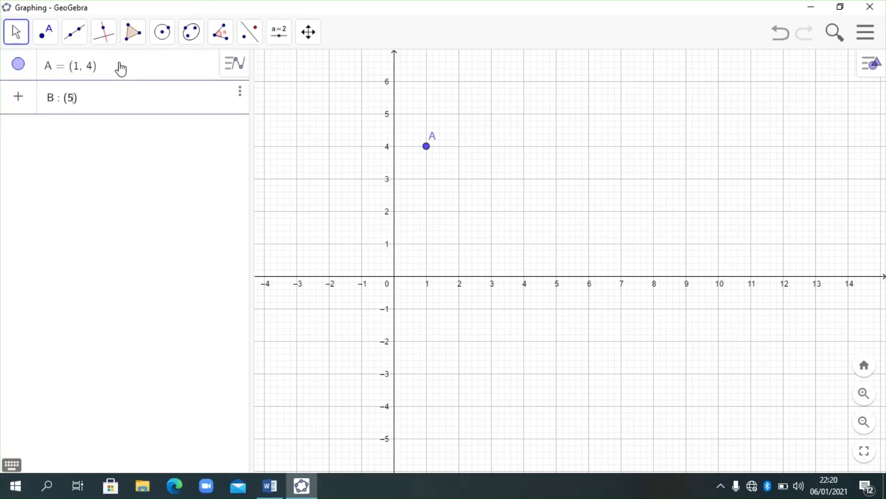
pyautogui.press('Return')
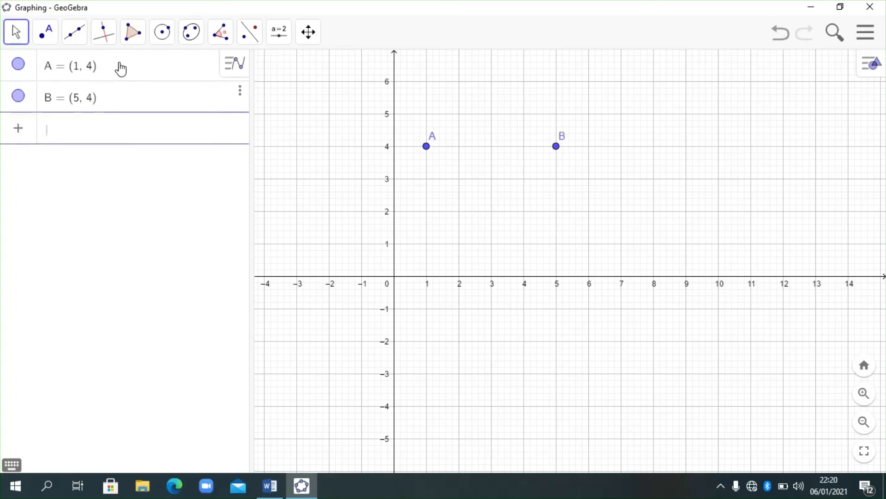
# - Define point C at (6, 6) and point D at (2, 6)
pyautogui.write('C:(')
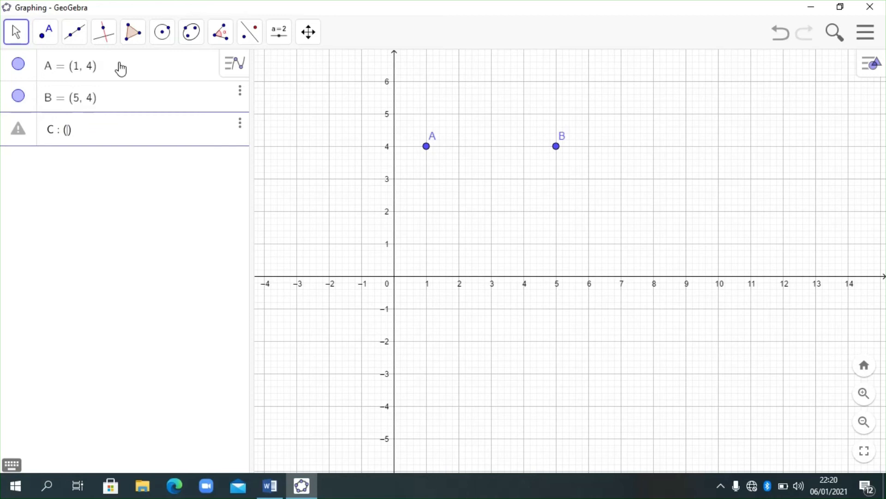
pyautogui.write('6,6')
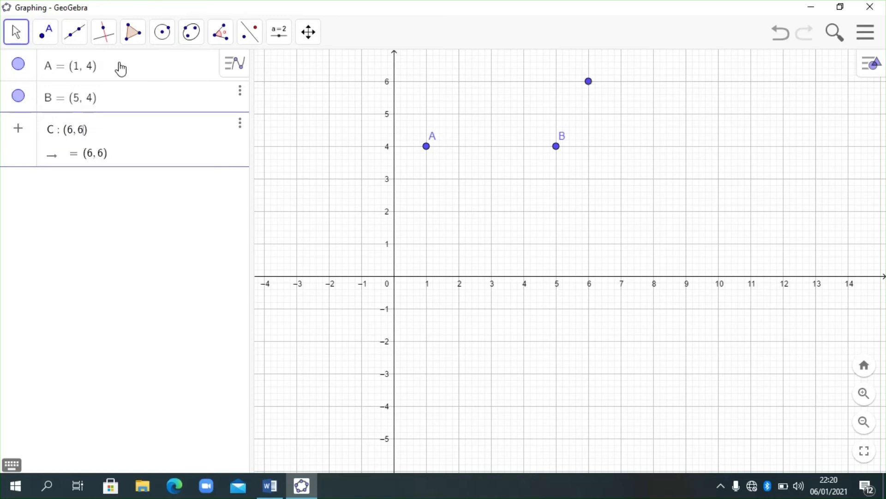
pyautogui.press('Return')
pyautogui.write('D ')
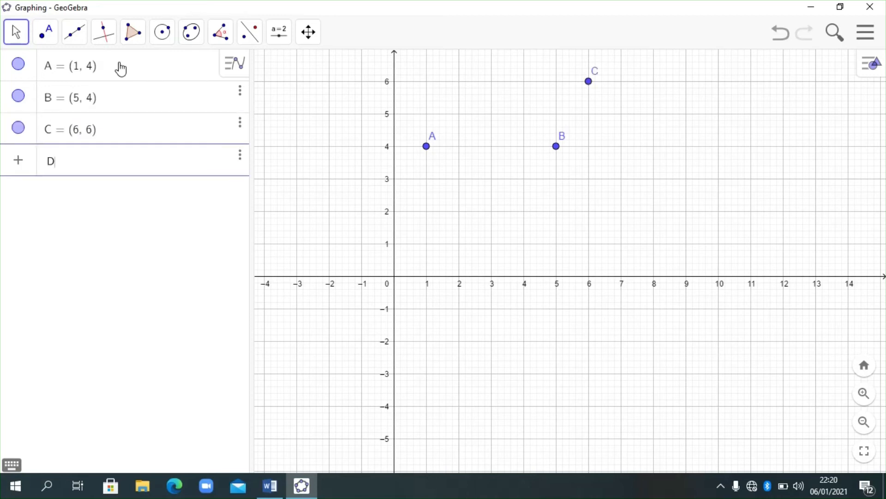
pyautogui.write(': (2')
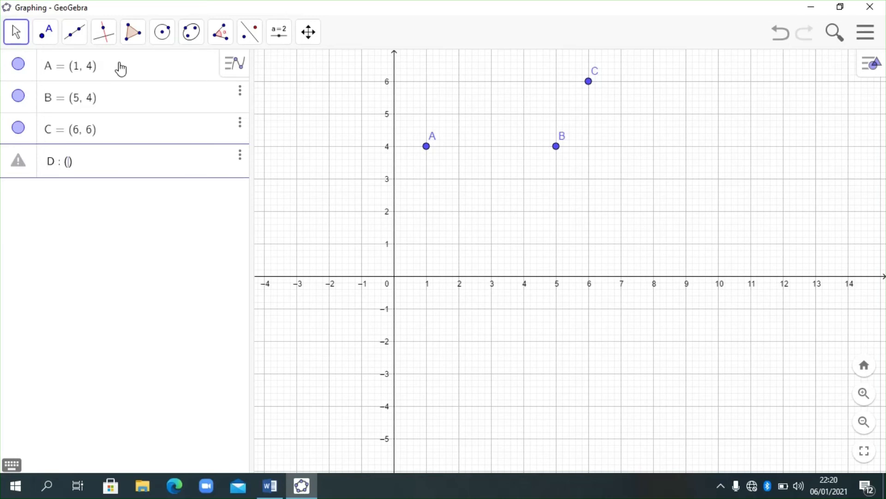
pyautogui.write(', 6')
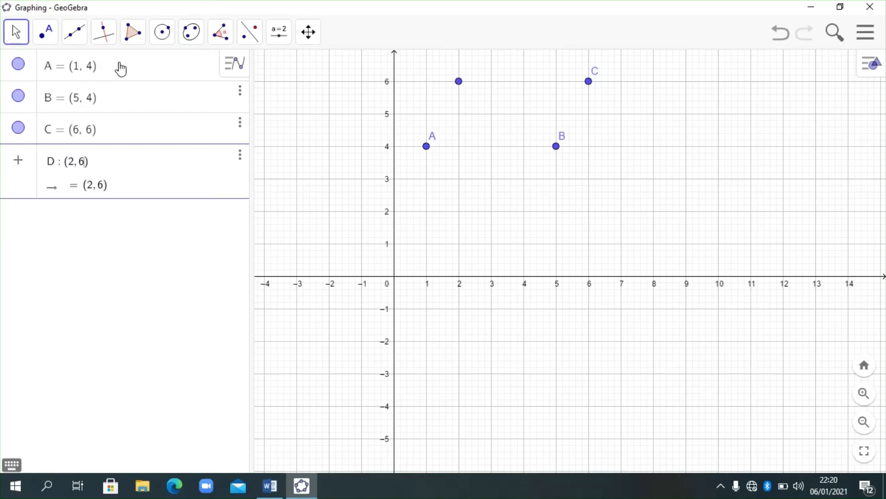
pyautogui.press('Return')
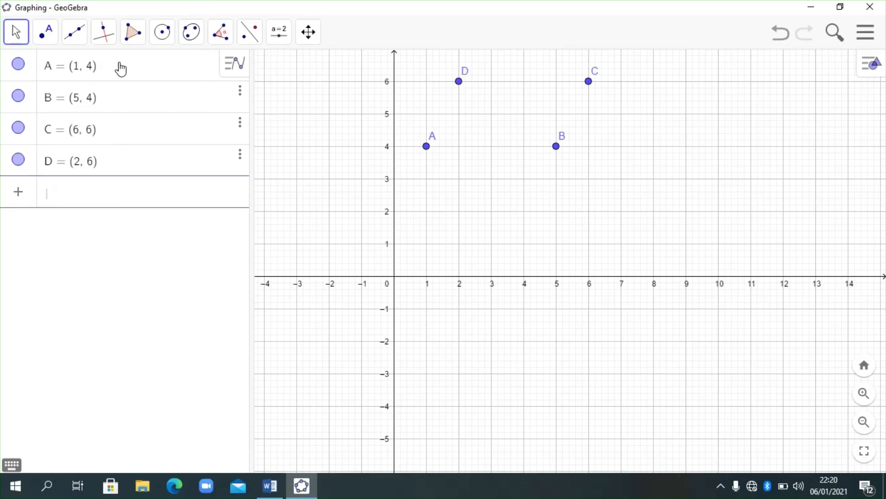
# - Construct parallelogram ABCD as a polygon through the existing points A, B, C and D
pyautogui.moveTo(439, 223); pyautogui.dragTo(448, 295)
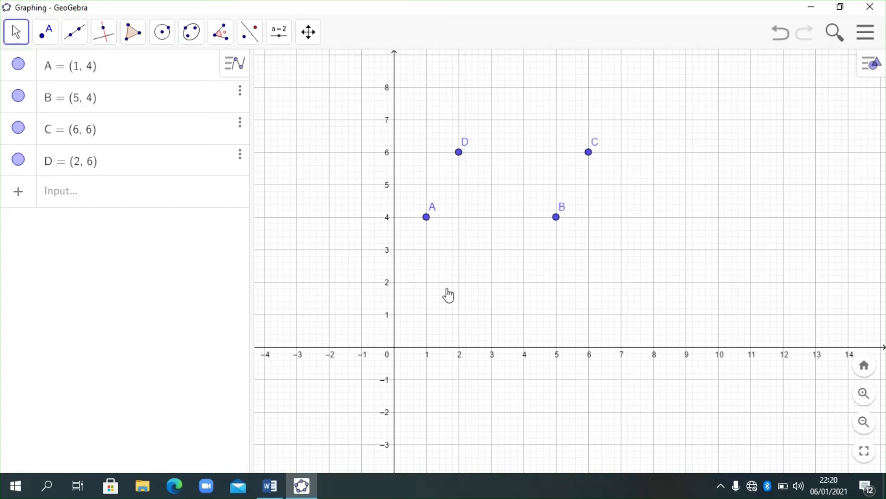
pyautogui.click(140, 40)
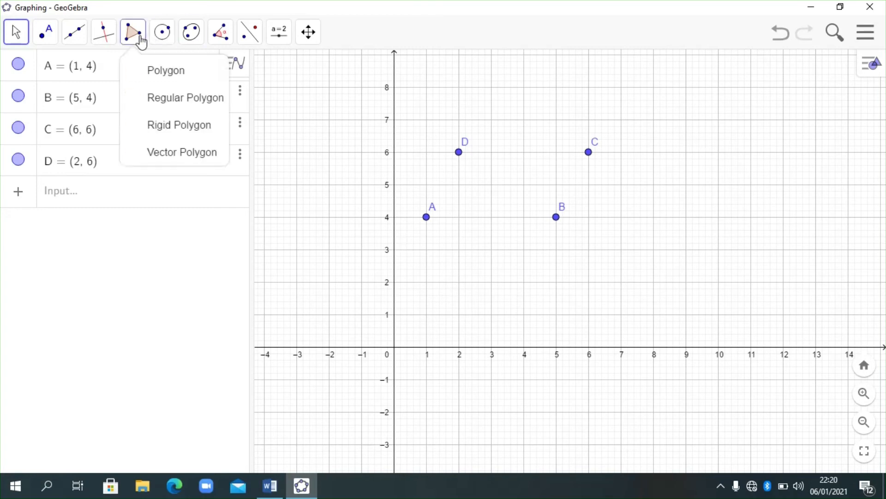
pyautogui.click(164, 82)
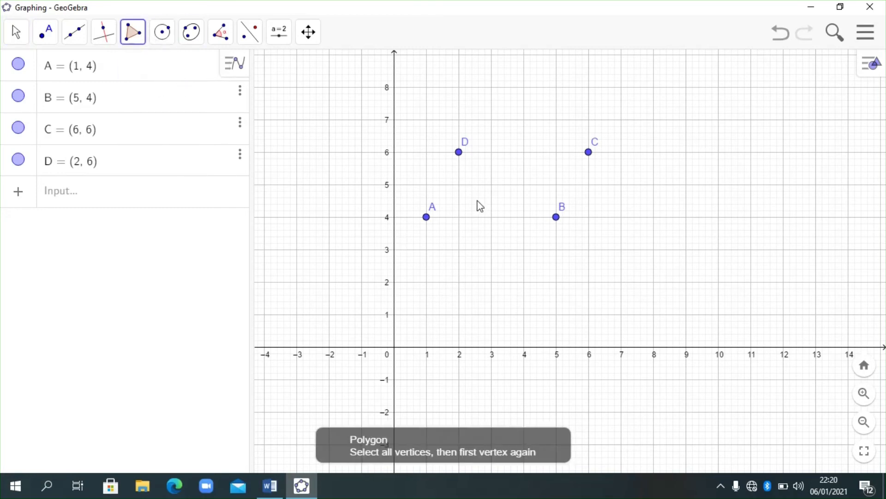
pyautogui.click(427, 220)
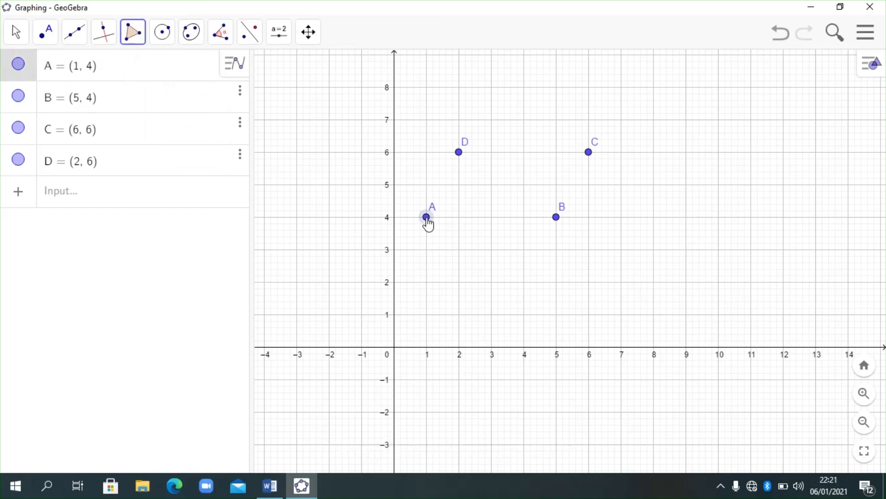
pyautogui.click(558, 221)
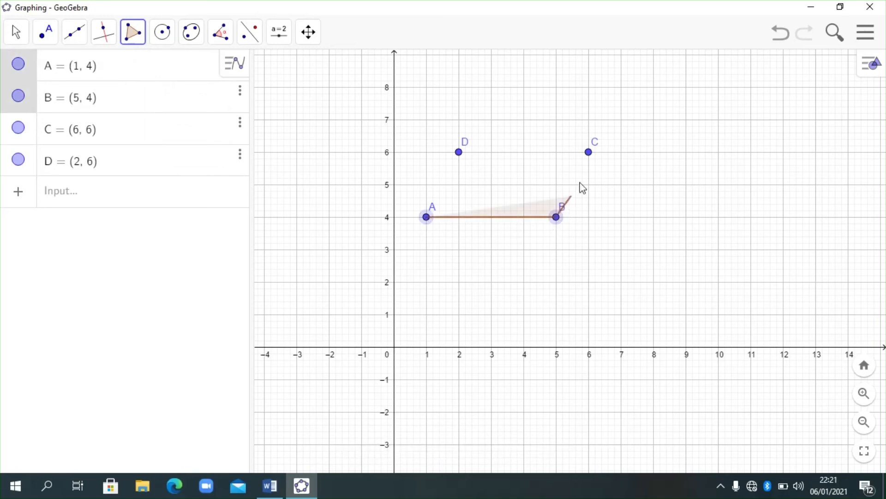
pyautogui.click(589, 154)
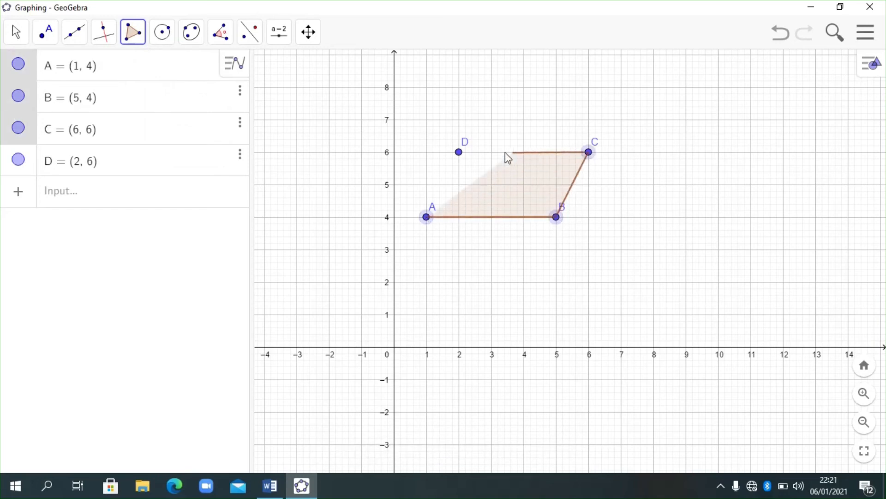
pyautogui.click(459, 154)
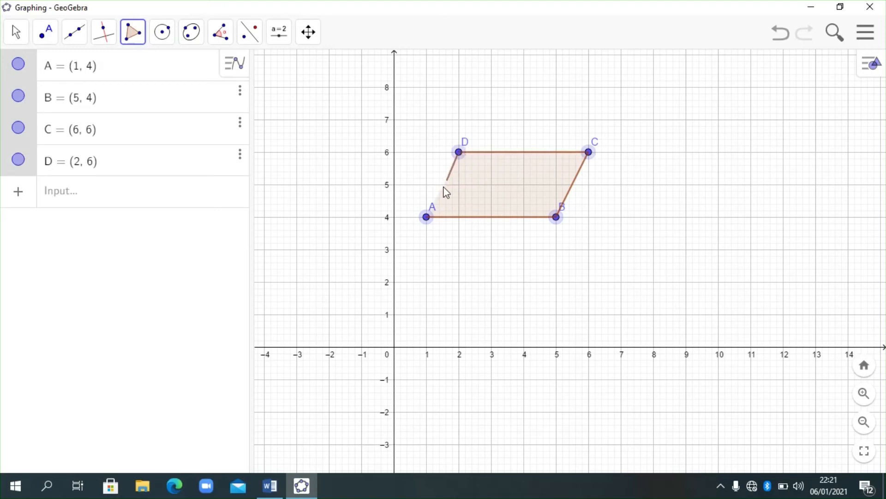
pyautogui.click(424, 218)
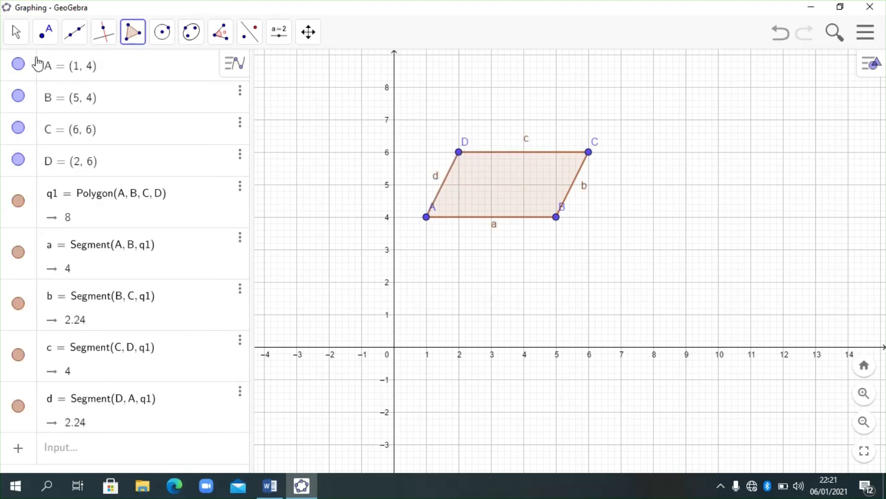
pyautogui.click(17, 36)
pyautogui.click(41, 74)
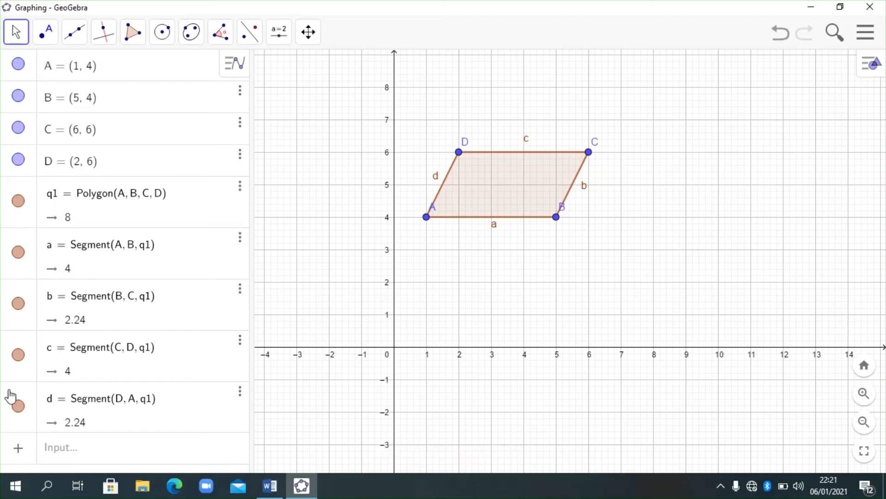
# - Define point P at (-2, 1) as the centre of dilation
pyautogui.click(80, 460)
pyautogui.write('P')
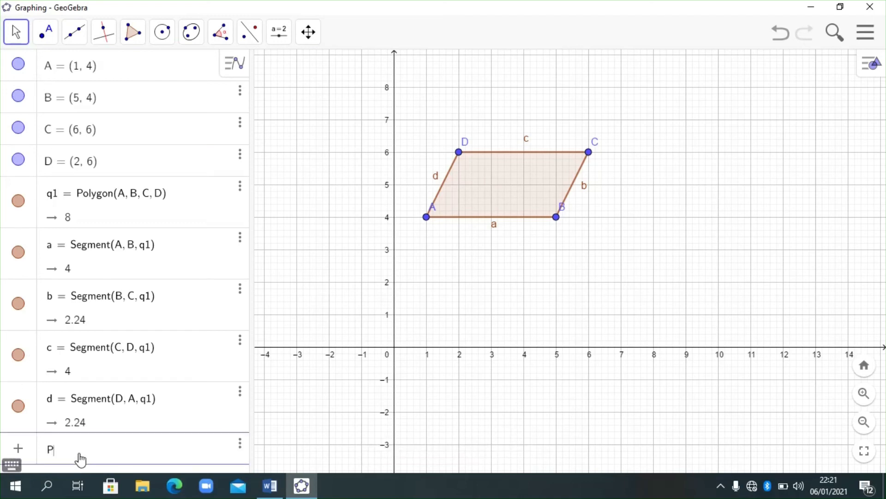
pyautogui.write(':(-2')
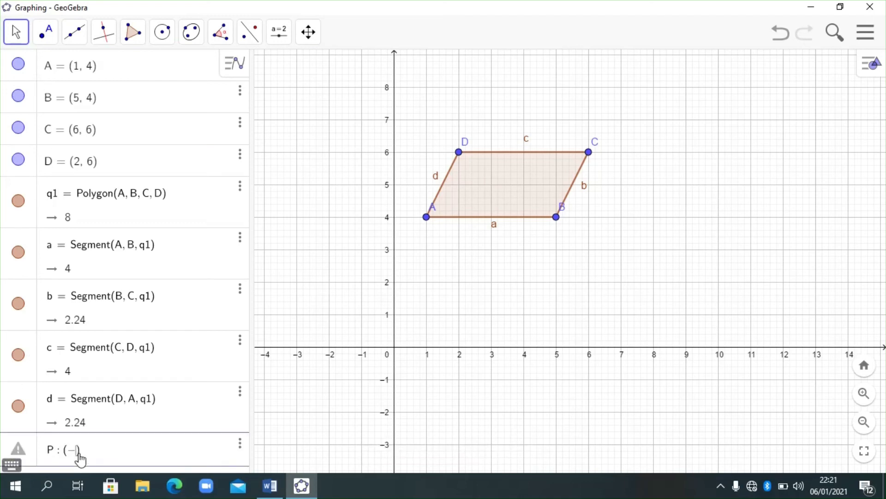
pyautogui.write(',1')
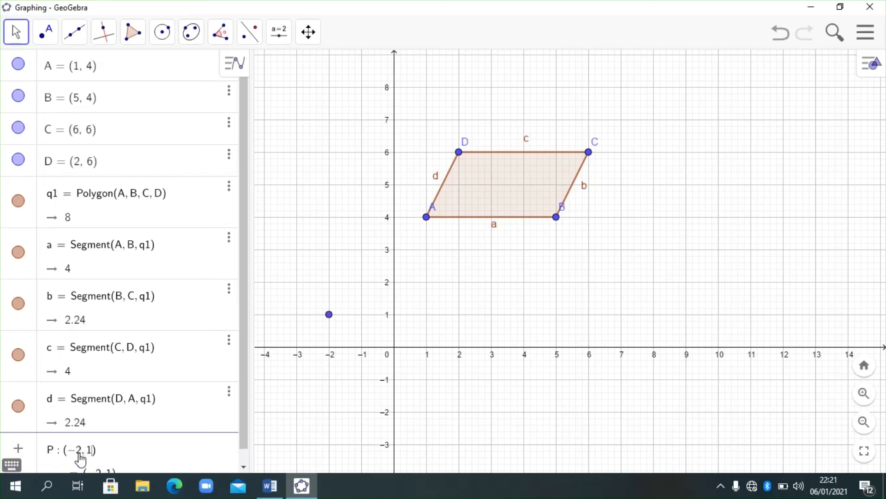
pyautogui.press('Return')
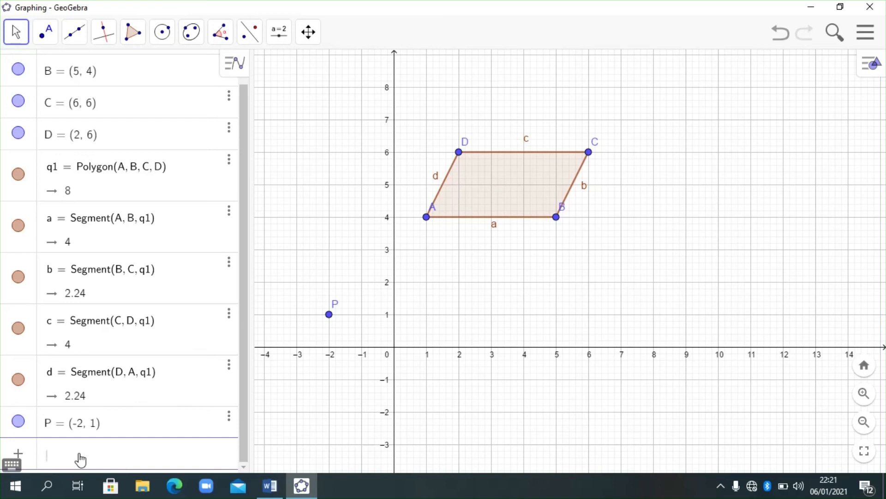
# - Dilate parallelogram ABCD from point P by a factor of 2 and bring the whole image into view
pyautogui.click(249, 39)
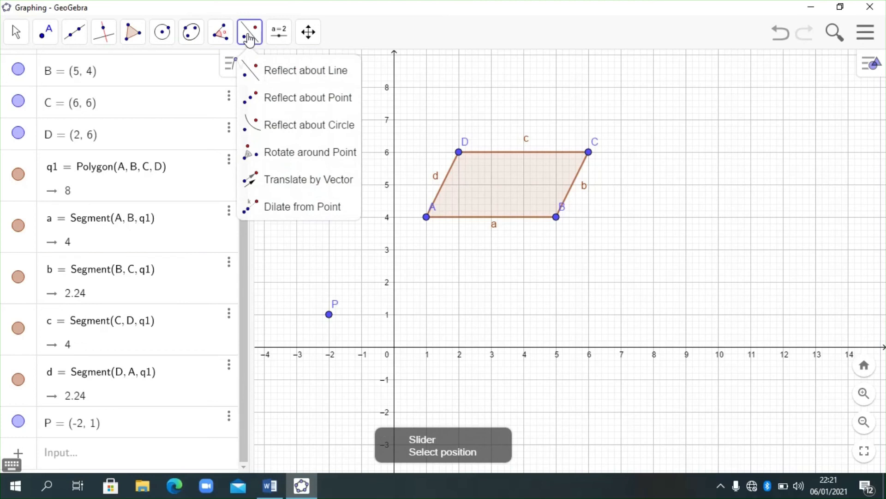
pyautogui.click(273, 206)
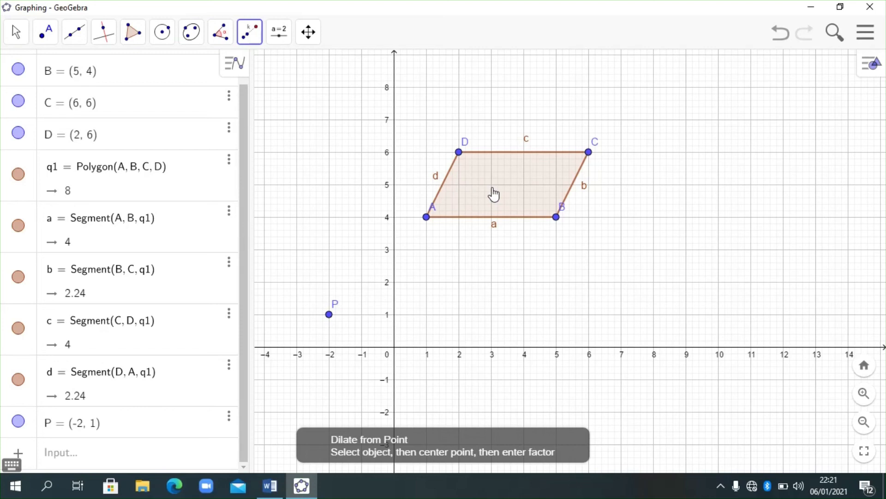
pyautogui.click(517, 191)
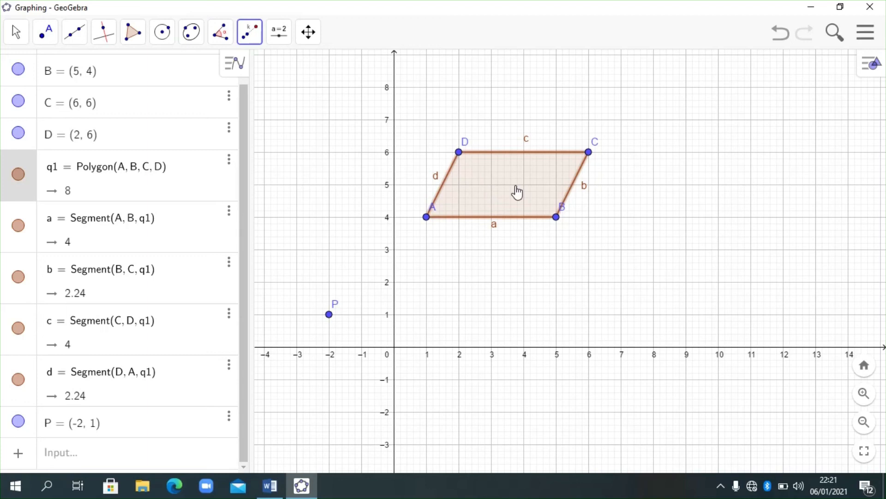
pyautogui.click(329, 315)
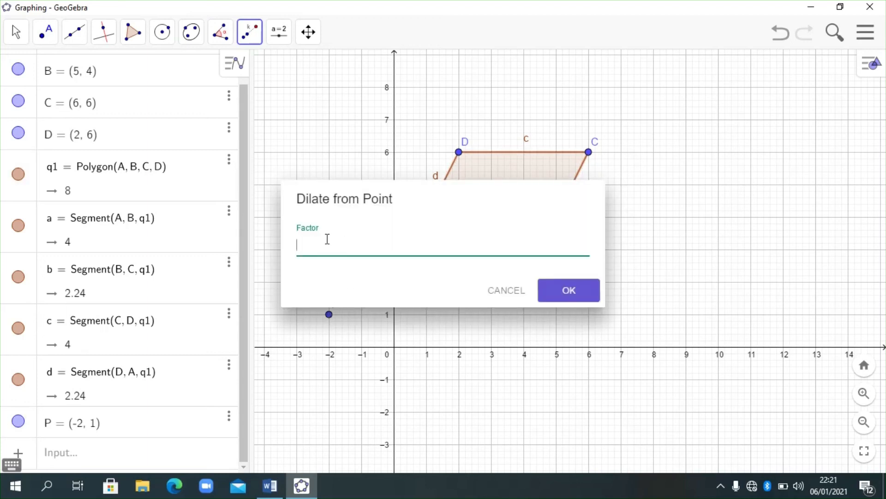
pyautogui.write('2')
pyautogui.press('Return')
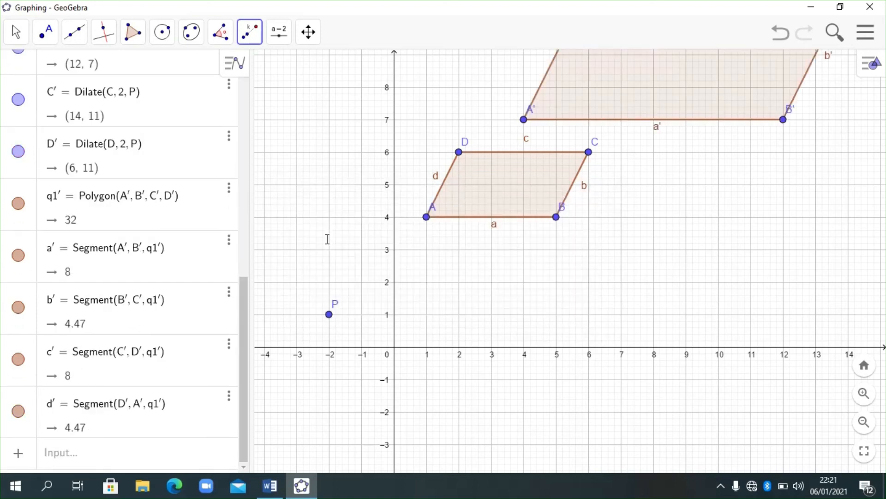
pyautogui.click(16, 32)
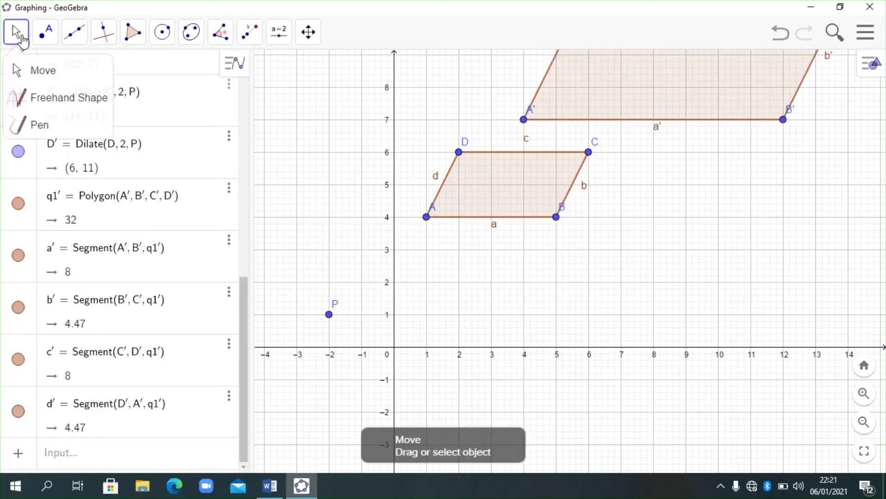
pyautogui.click(35, 74)
pyautogui.moveTo(639, 239); pyautogui.dragTo(585, 361)
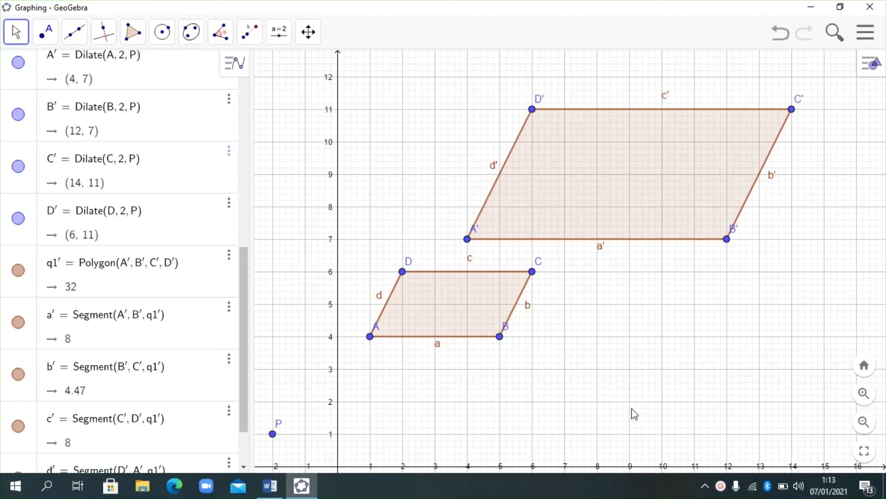
pyautogui.click(721, 489)
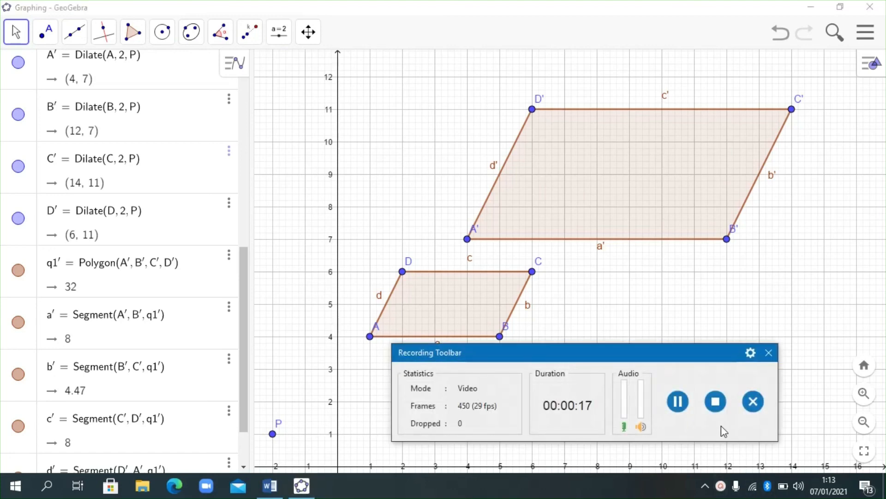
pyautogui.click(715, 402)
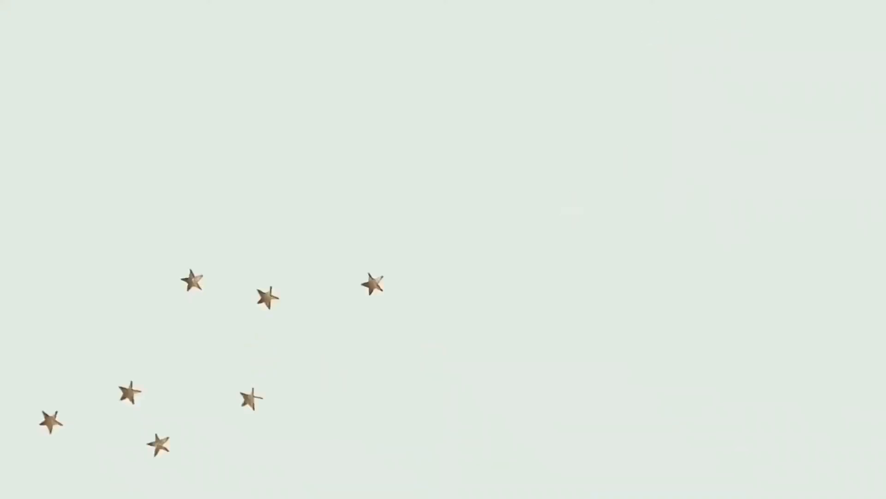